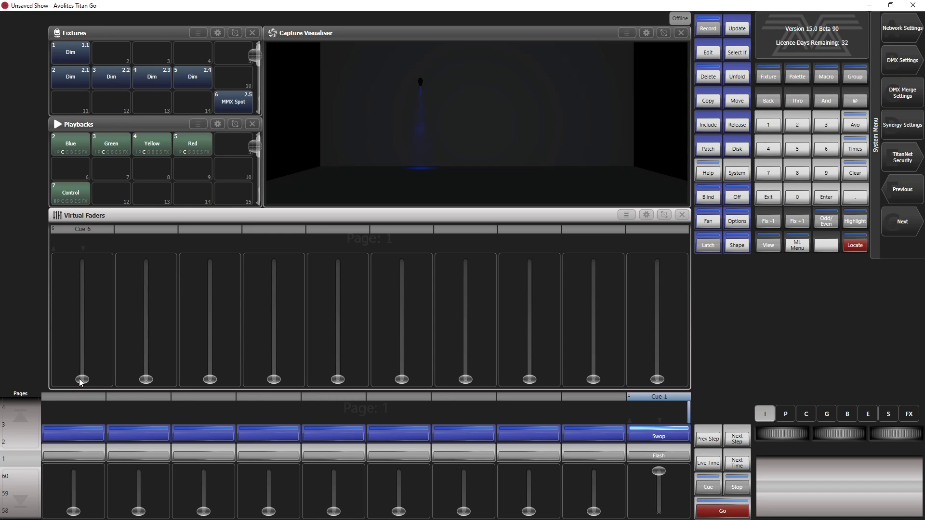
Raise the Cue 6 fader to step the MMX Spot through its colour cues up to red.
{"action": "mouse_move", "coordinate": [79, 378]}
{"action": "left_mouse_down"}
{"action": "mouse_move", "coordinate": [94, 303]}
{"action": "mouse_move", "coordinate": [85, 271]}
{"action": "mouse_move", "coordinate": [76, 357]}
{"action": "mouse_move", "coordinate": [75, 291]}
{"action": "mouse_move", "coordinate": [80, 380]}
{"action": "left_mouse_up"}
{"action": "left_click_drag", "start_coordinate": [82, 380], "coordinate": [74, 424]}
Start a new empty show from the Disk menu.
{"action": "left_click", "coordinate": [743, 150]}
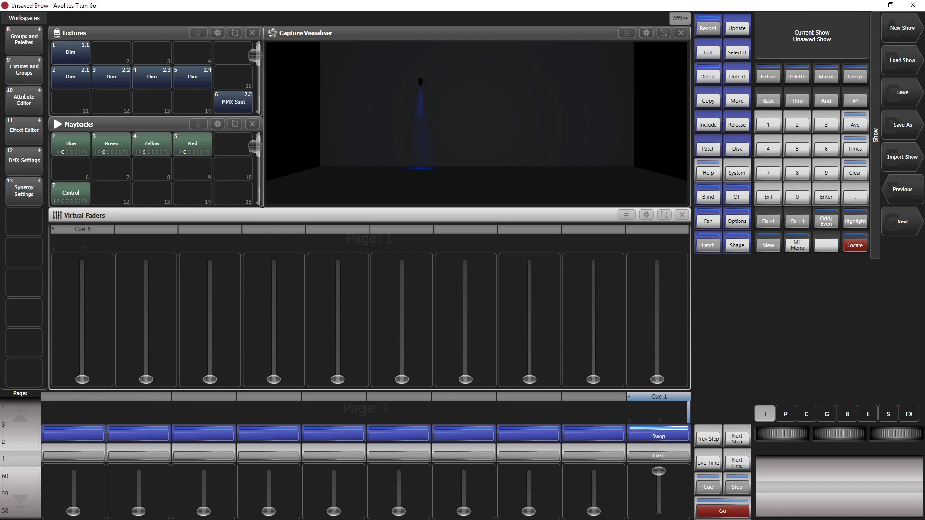
{"action": "left_click", "coordinate": [912, 35]}
{"action": "left_click", "coordinate": [912, 30]}
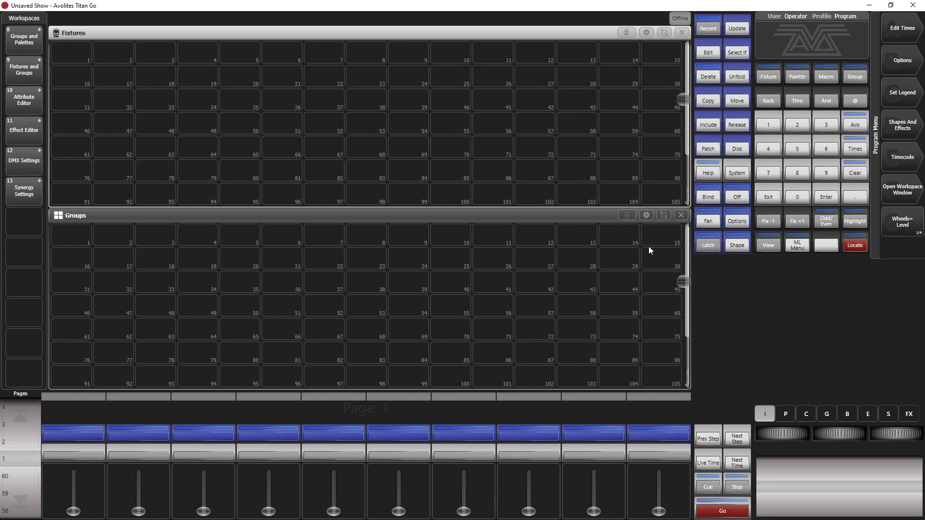
Close the Groups window and shrink the Fixtures window to a smaller size.
{"action": "left_click", "coordinate": [681, 215]}
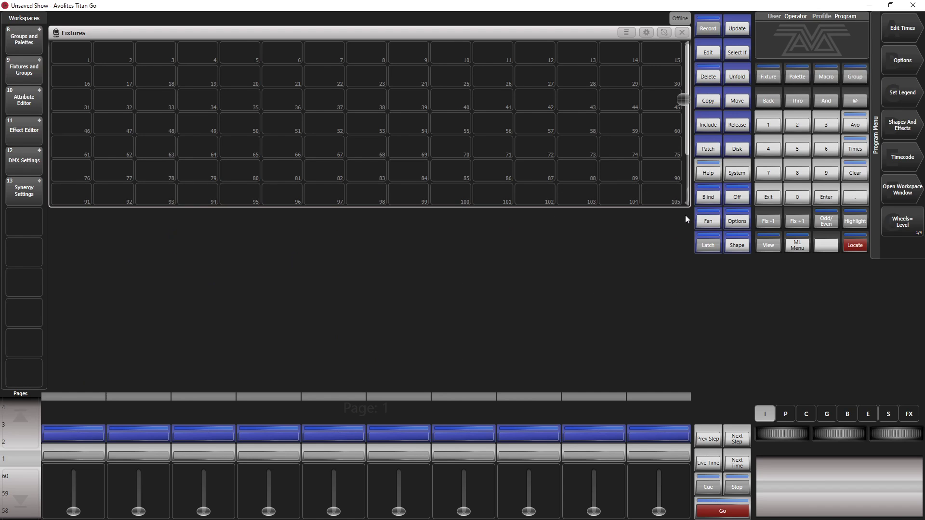
{"action": "left_click", "coordinate": [663, 33]}
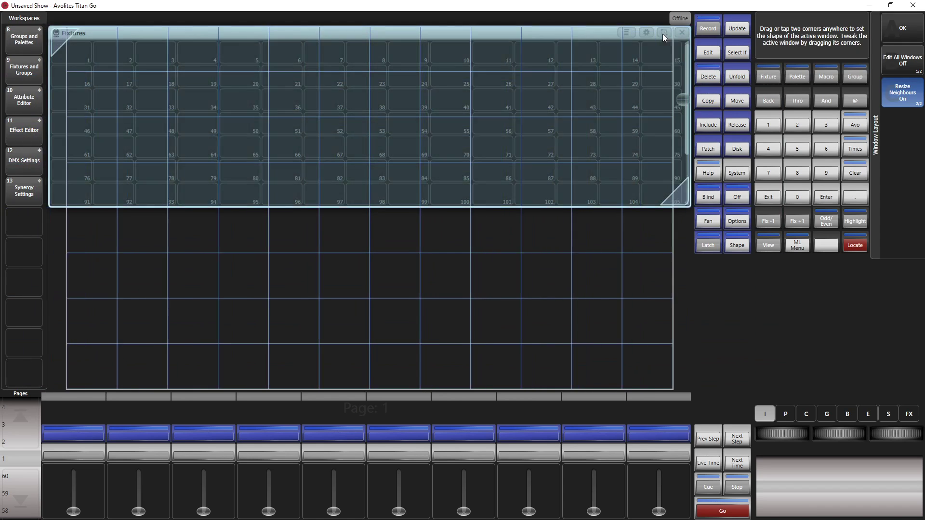
{"action": "left_click", "coordinate": [82, 48]}
{"action": "left_click", "coordinate": [224, 80]}
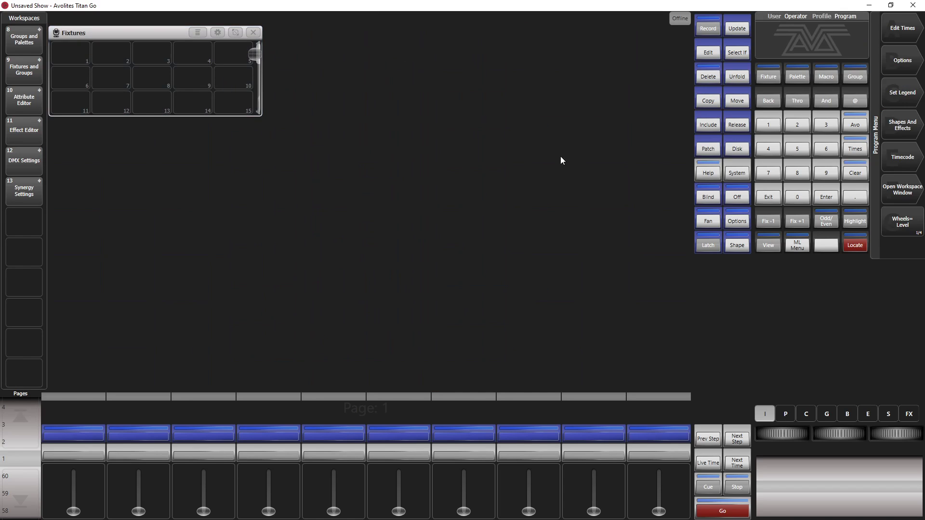
Add a Playbacks window and fit it beneath the Fixtures window.
{"action": "left_click", "coordinate": [899, 199]}
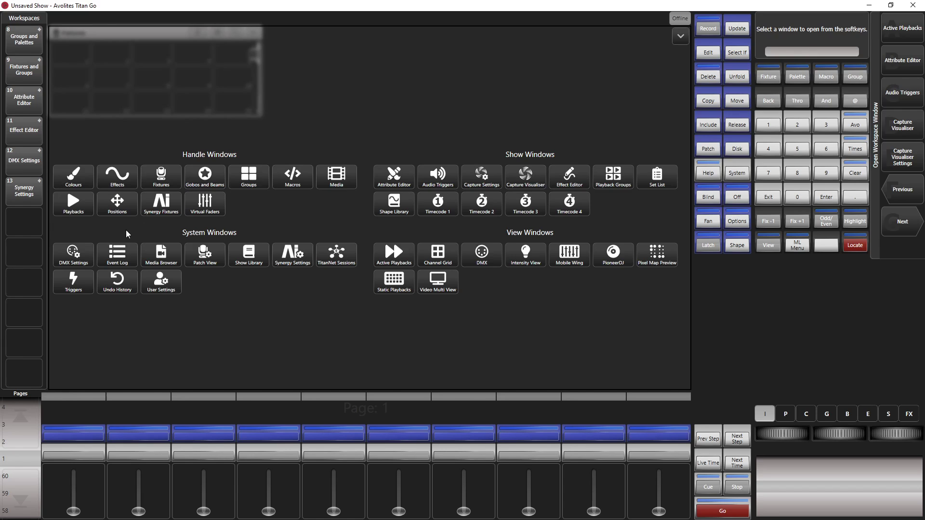
{"action": "left_click", "coordinate": [81, 207]}
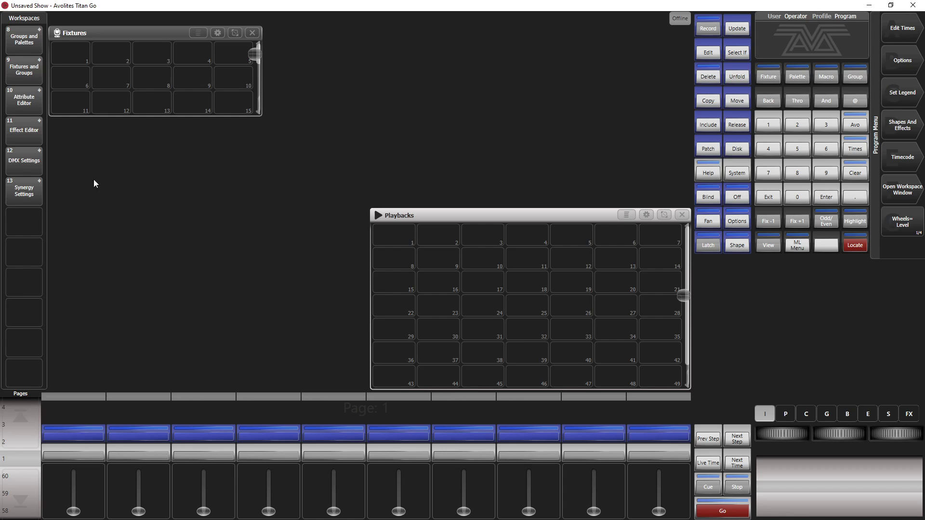
{"action": "left_click", "coordinate": [663, 215]}
{"action": "left_click_drag", "start_coordinate": [73, 125], "coordinate": [242, 186]}
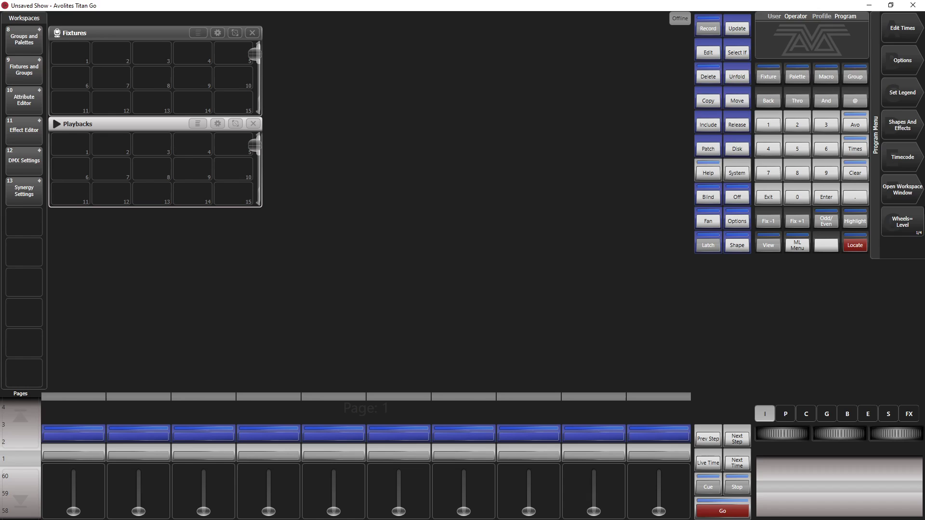
Add a Capture Visualiser window sized to fill the top-right area.
{"action": "left_click", "coordinate": [900, 188]}
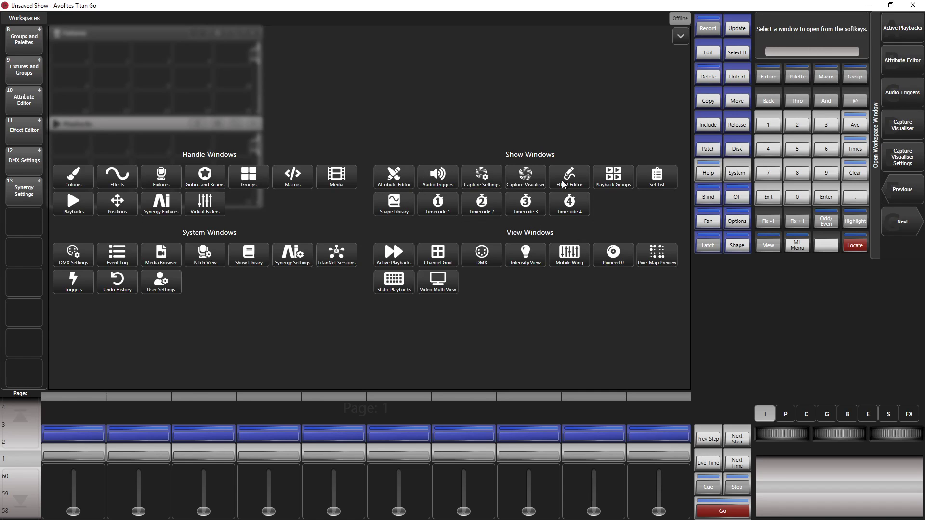
{"action": "left_click", "coordinate": [528, 174]}
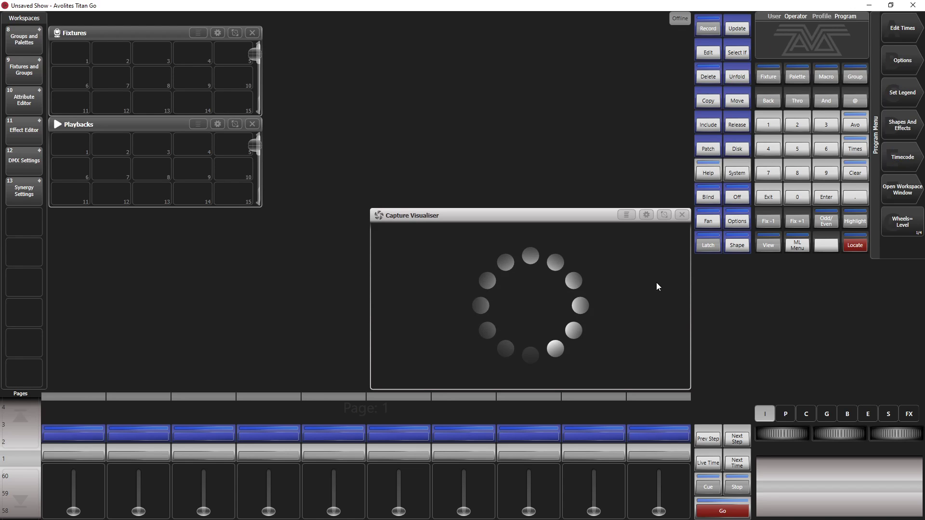
{"action": "left_click", "coordinate": [663, 213]}
{"action": "left_click_drag", "start_coordinate": [289, 46], "coordinate": [660, 197]}
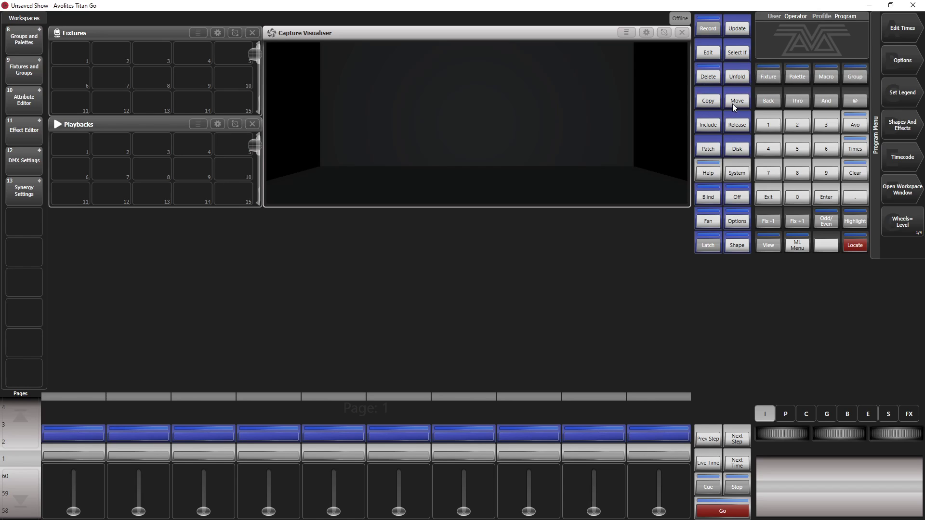
Pick the Robe Robin MMX Spot in 38-channel Mode 1 from the fixture library.
{"action": "left_click", "coordinate": [709, 149]}
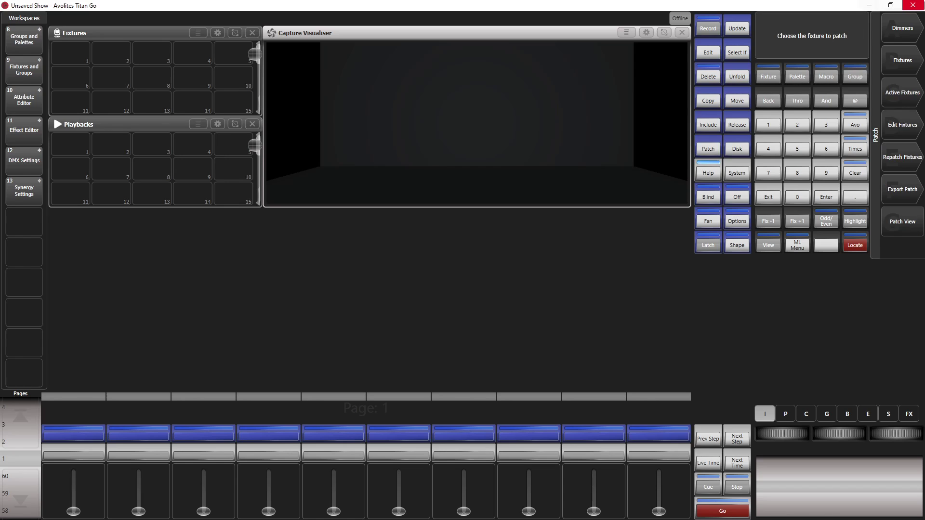
{"action": "left_click", "coordinate": [898, 59]}
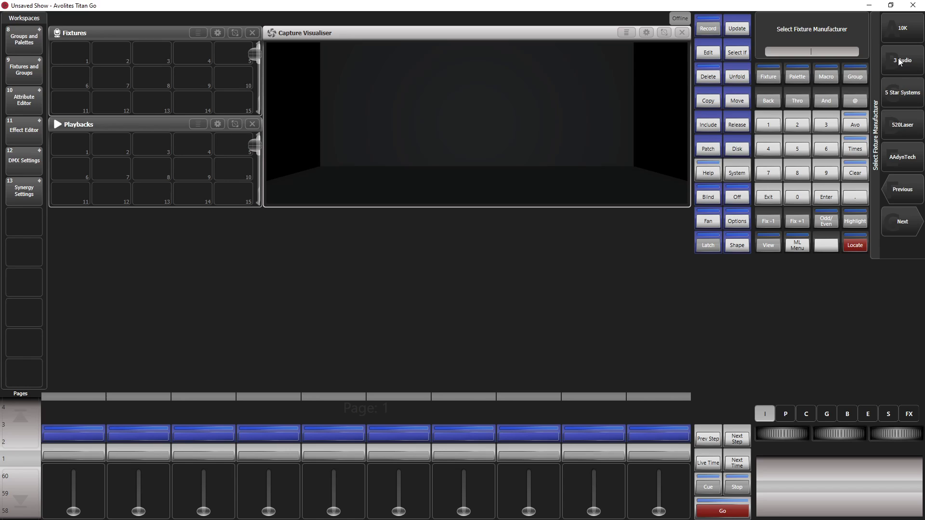
{"action": "type", "text": "ro"}
{"action": "left_click", "coordinate": [912, 27]}
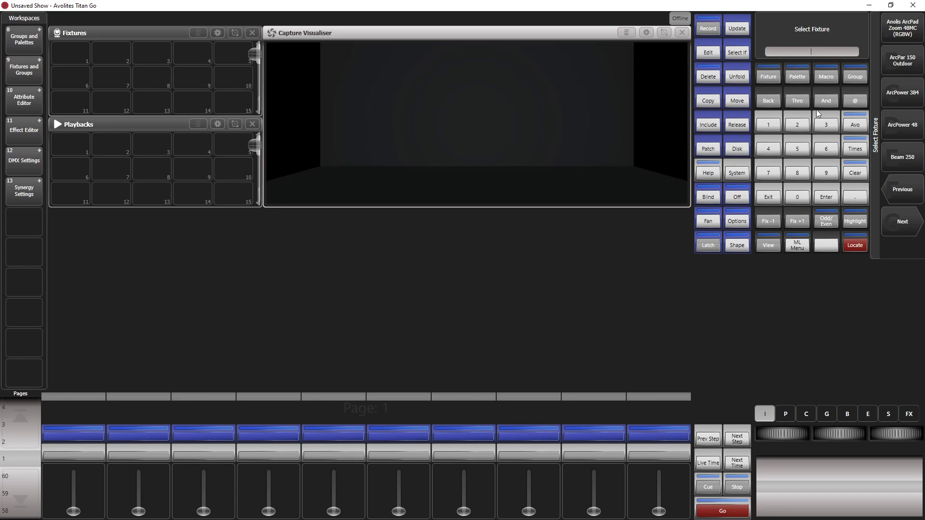
{"action": "type", "text": "mmx"}
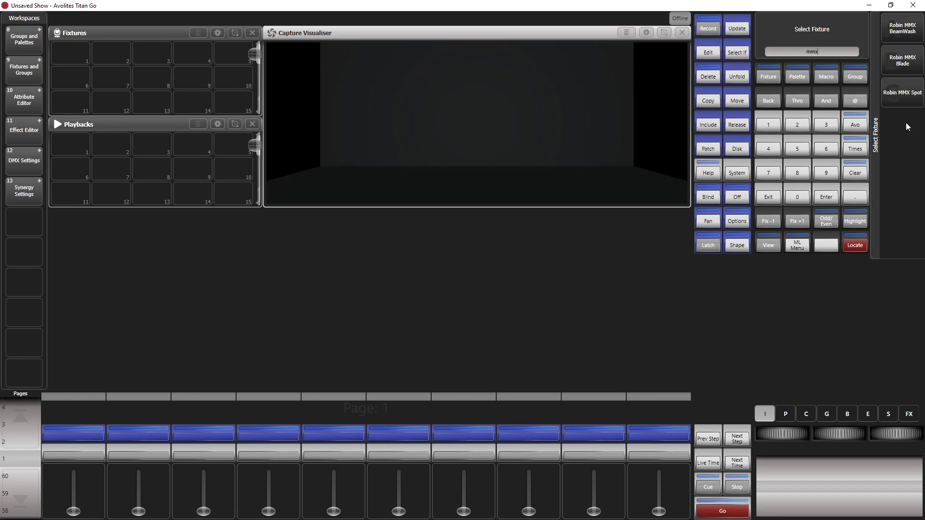
{"action": "left_click", "coordinate": [907, 100]}
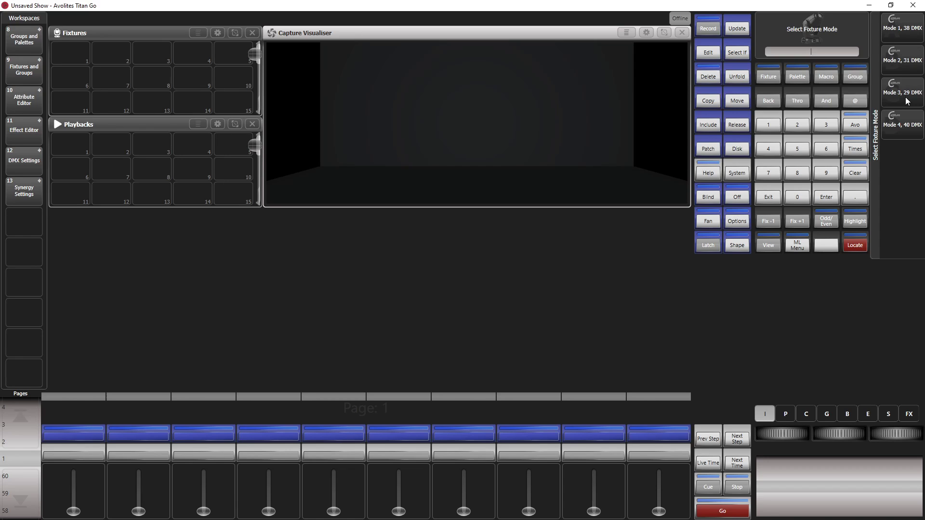
{"action": "left_click", "coordinate": [905, 31]}
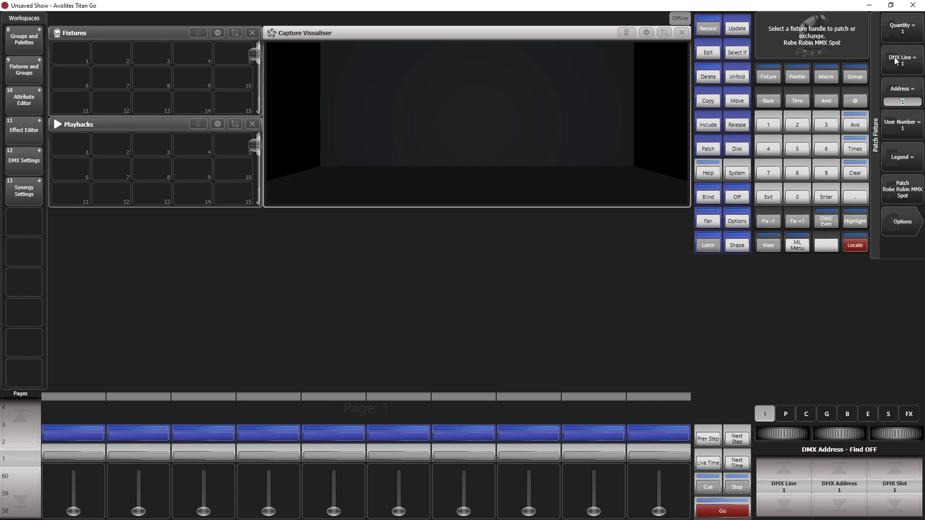
Set DMX line 3 and patch the MMX Spot onto fixture handle 15, then exit patching.
{"action": "left_click", "coordinate": [912, 60]}
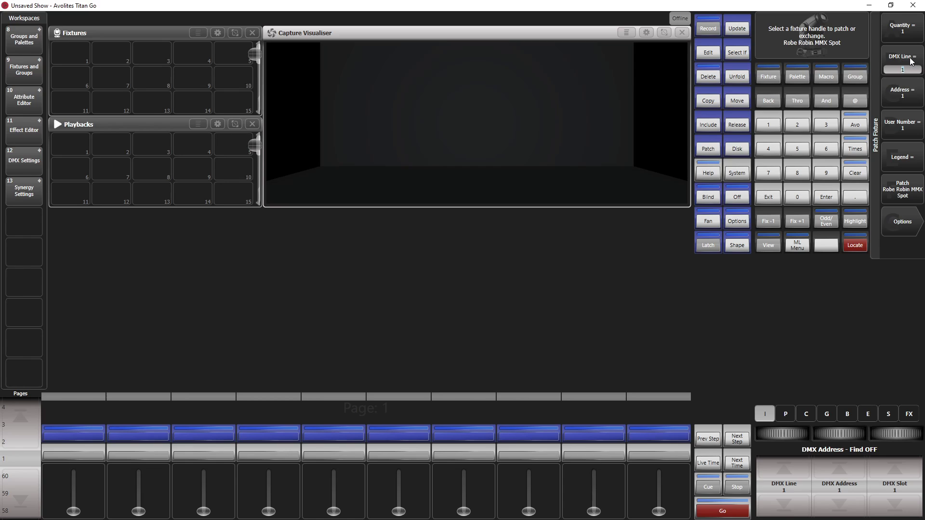
{"action": "type", "text": "3"}
{"action": "key", "text": "Return"}
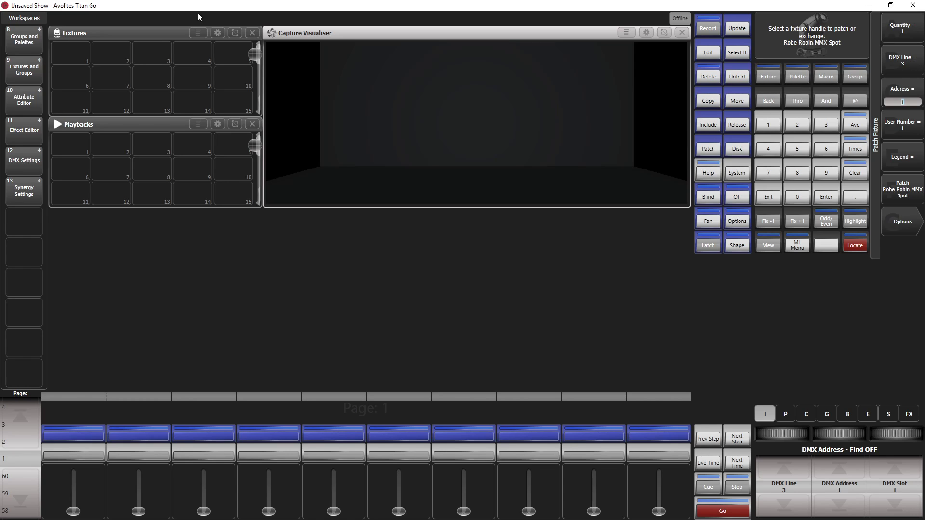
{"action": "left_click", "coordinate": [229, 105]}
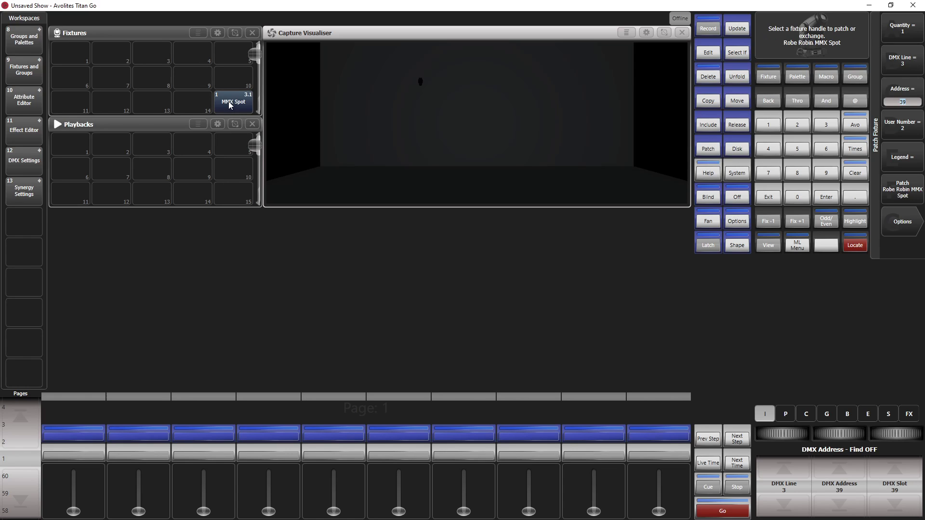
{"action": "left_click", "coordinate": [772, 199]}
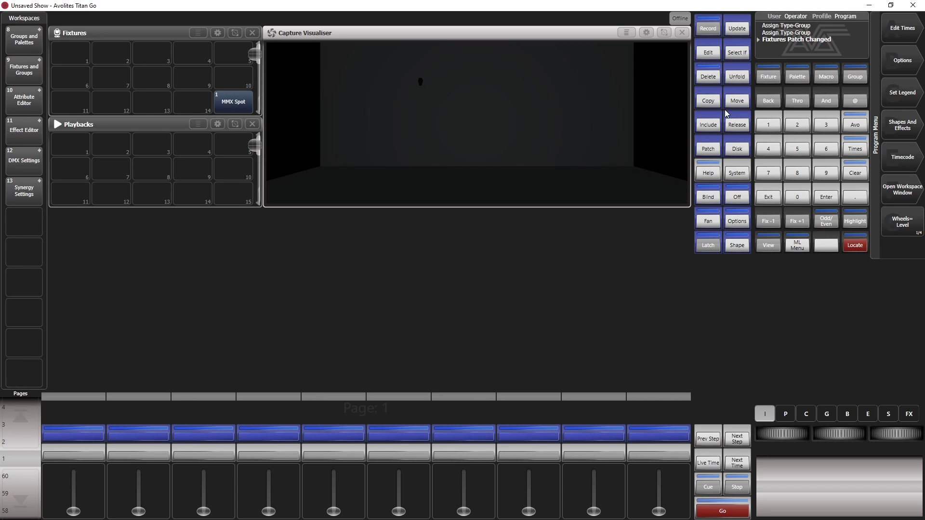
Patch one dimmer on DMX line 1 onto fixture handle 1.
{"action": "left_click", "coordinate": [710, 151]}
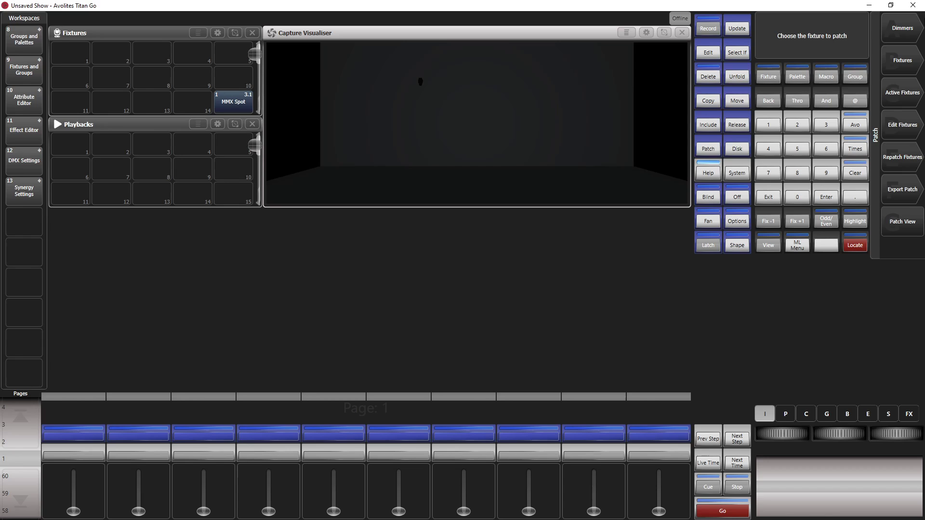
{"action": "left_click", "coordinate": [913, 29]}
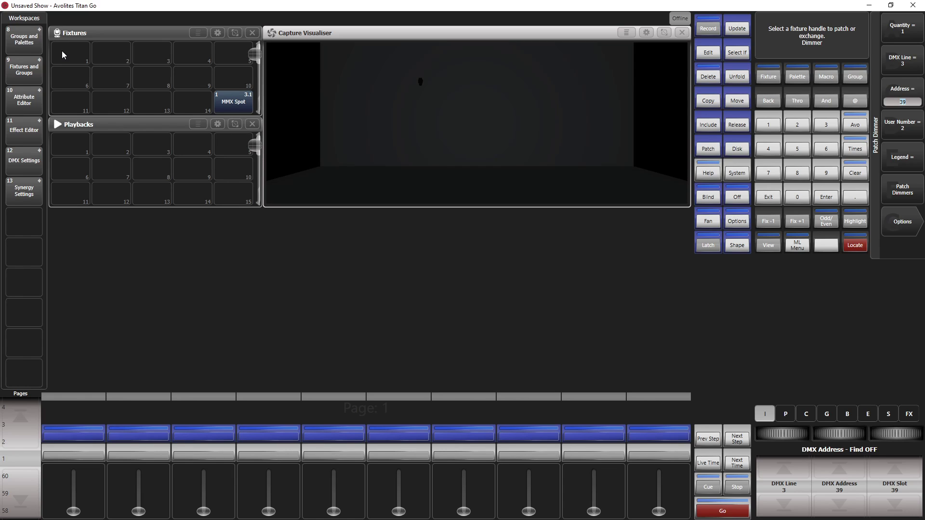
{"action": "left_click", "coordinate": [907, 63]}
{"action": "type", "text": "1"}
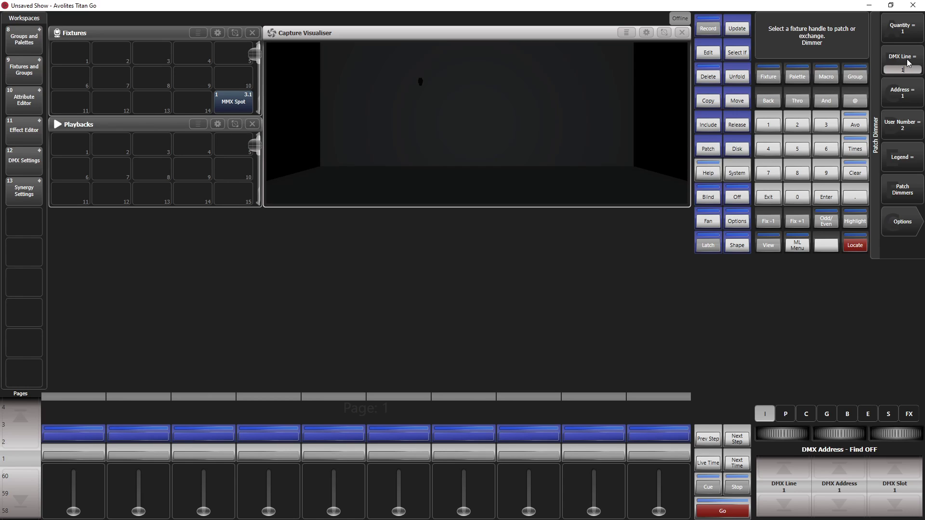
{"action": "key", "text": "Return"}
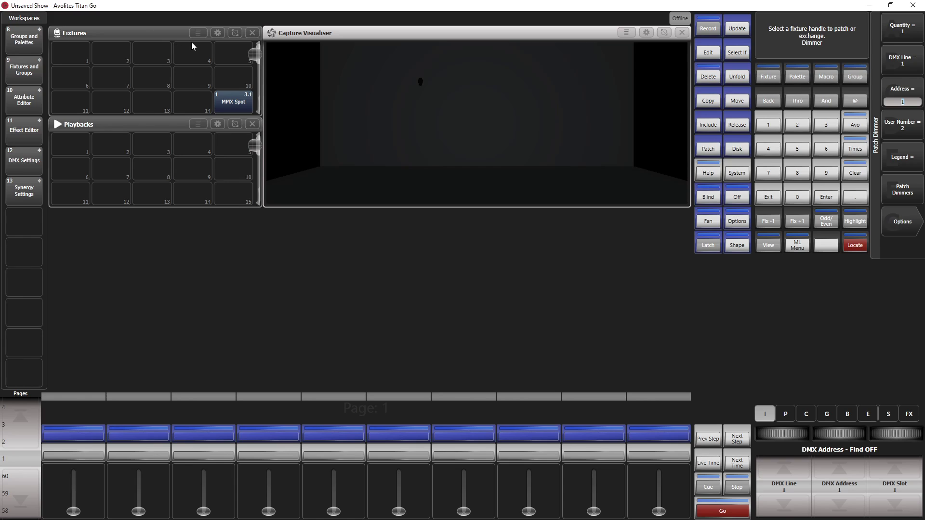
{"action": "left_click", "coordinate": [71, 52]}
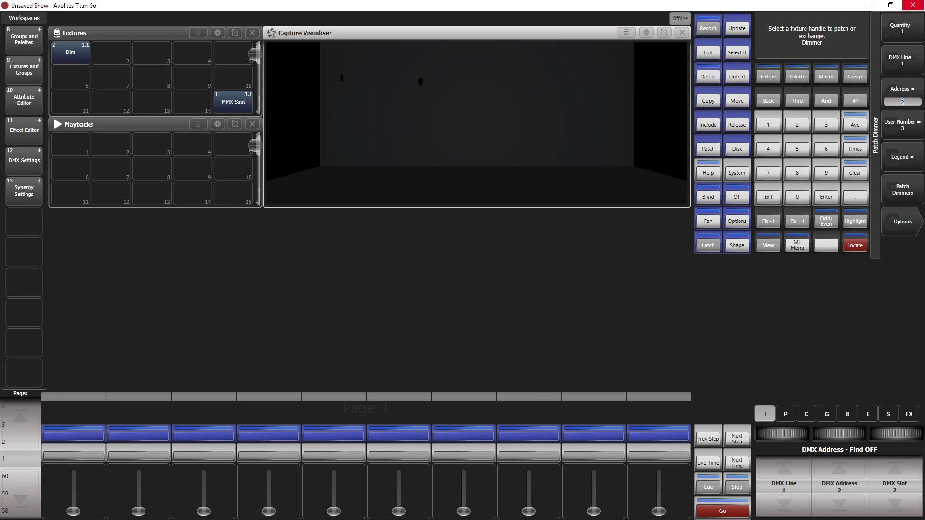
Patch five dimmers on DMX line 2 across handles 6 to 10 and exit patching.
{"action": "left_click", "coordinate": [894, 58]}
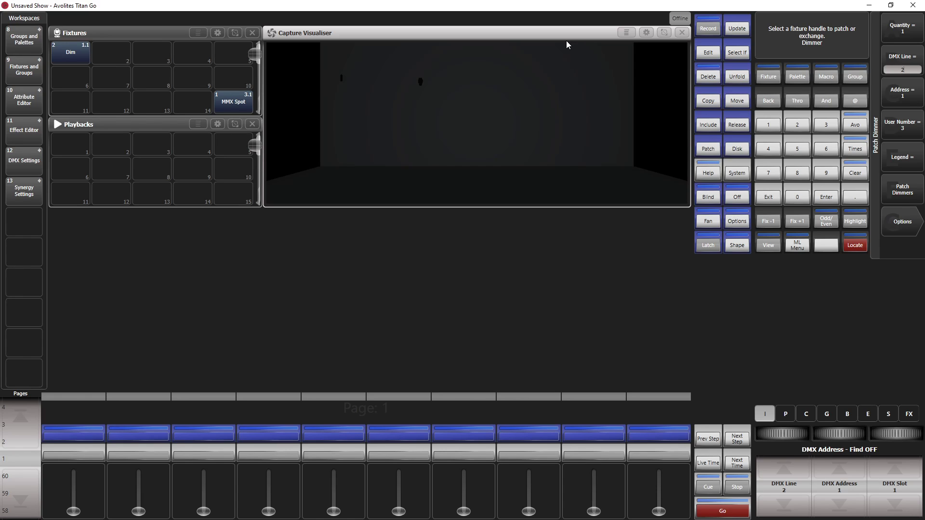
{"action": "key", "text": "Return"}
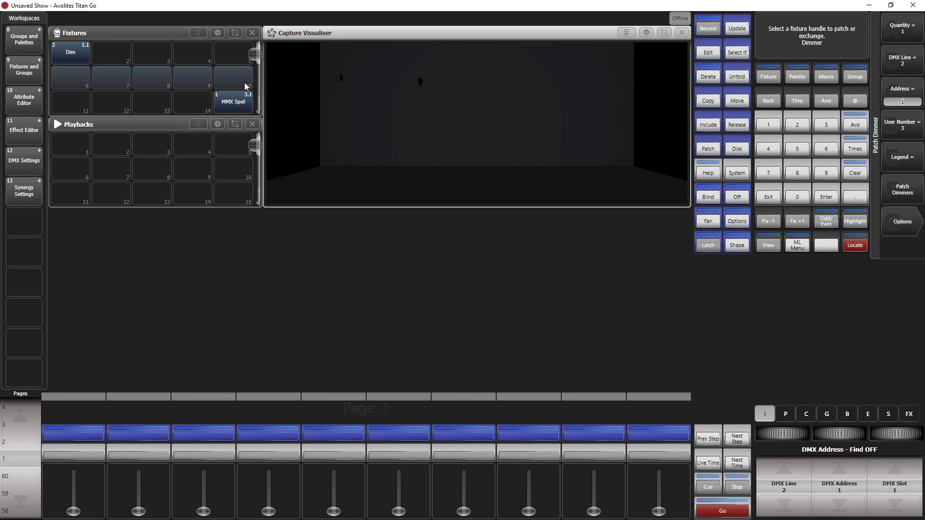
{"action": "left_click_drag", "start_coordinate": [246, 86], "coordinate": [246, 86]}
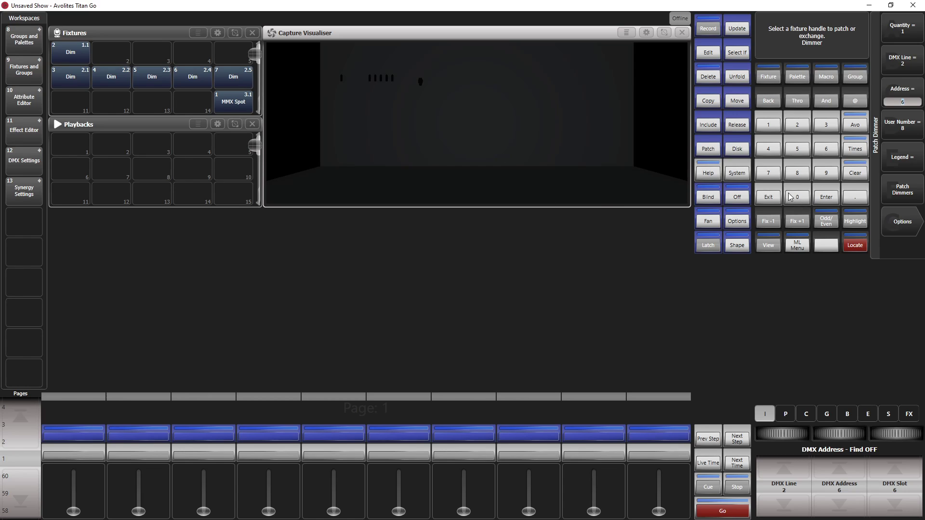
{"action": "left_click", "coordinate": [768, 199]}
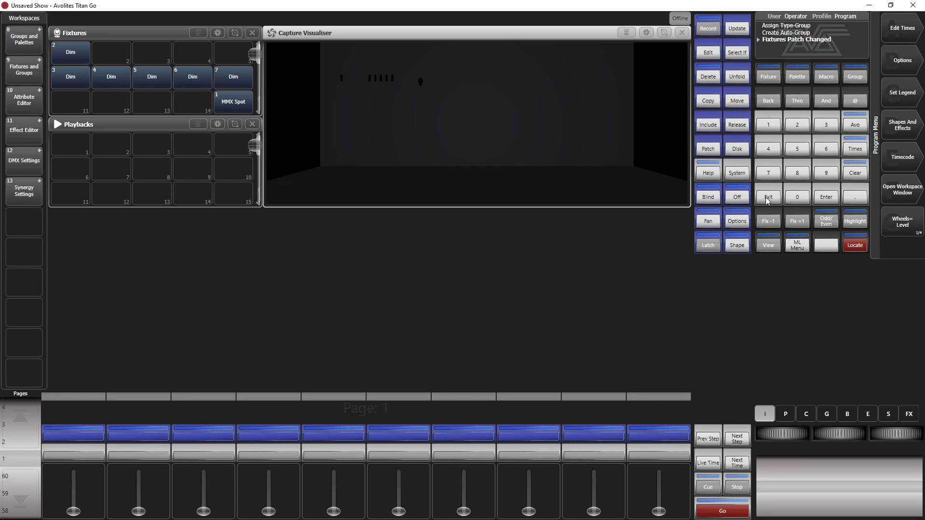
Record the MMX Spot at 100% dimmer as Cue 1 on playback 10 in Channel mode.
{"action": "left_click", "coordinate": [232, 101]}
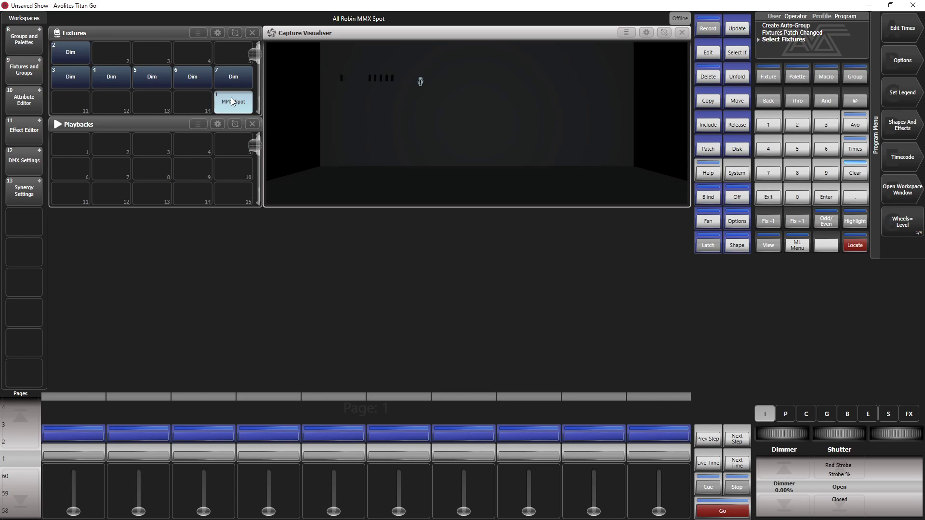
{"action": "left_click", "coordinate": [785, 466]}
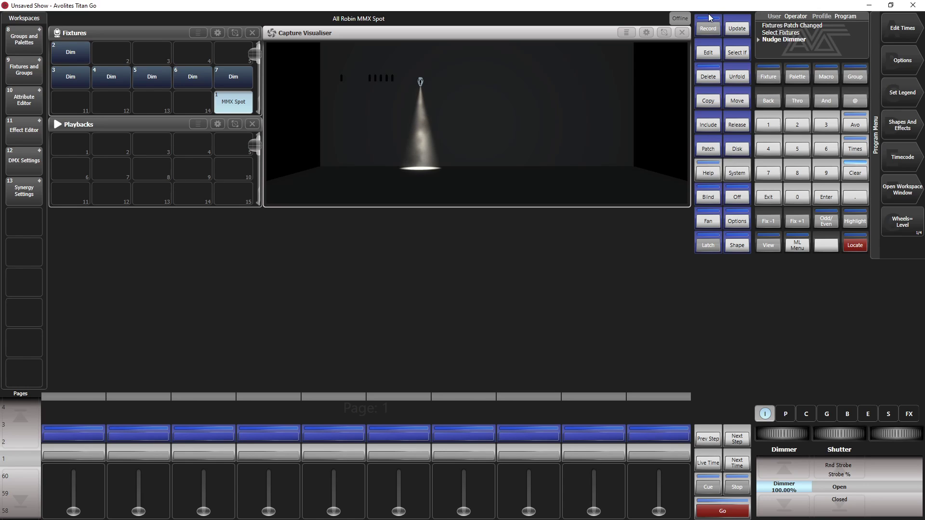
{"action": "left_click", "coordinate": [705, 30]}
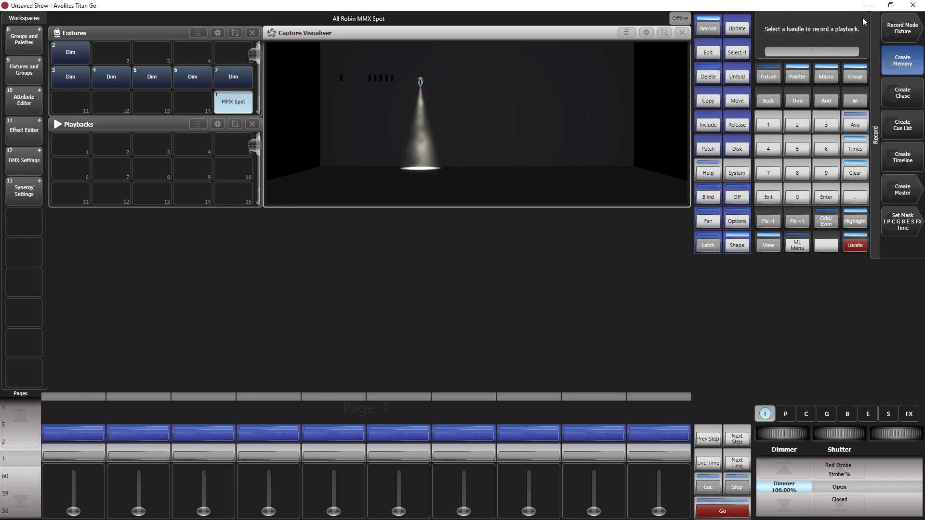
{"action": "left_click", "coordinate": [903, 30]}
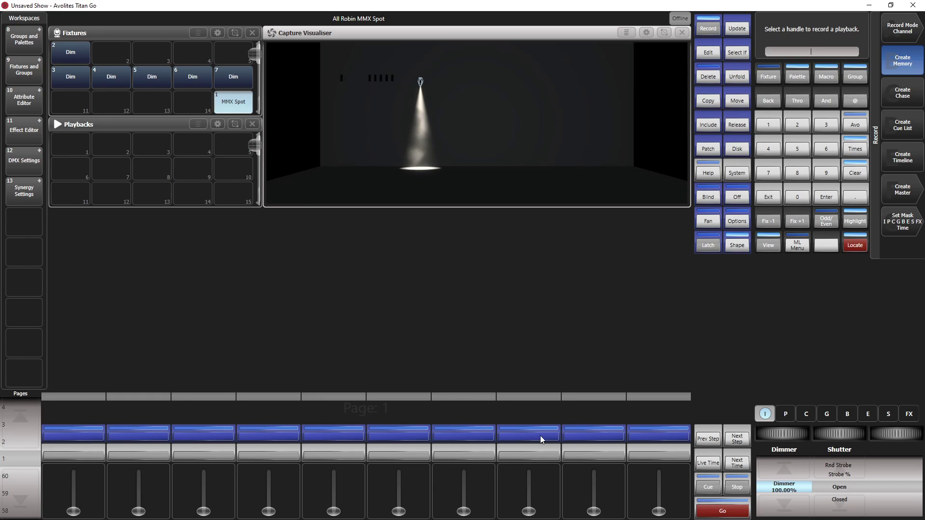
{"action": "left_click", "coordinate": [649, 433]}
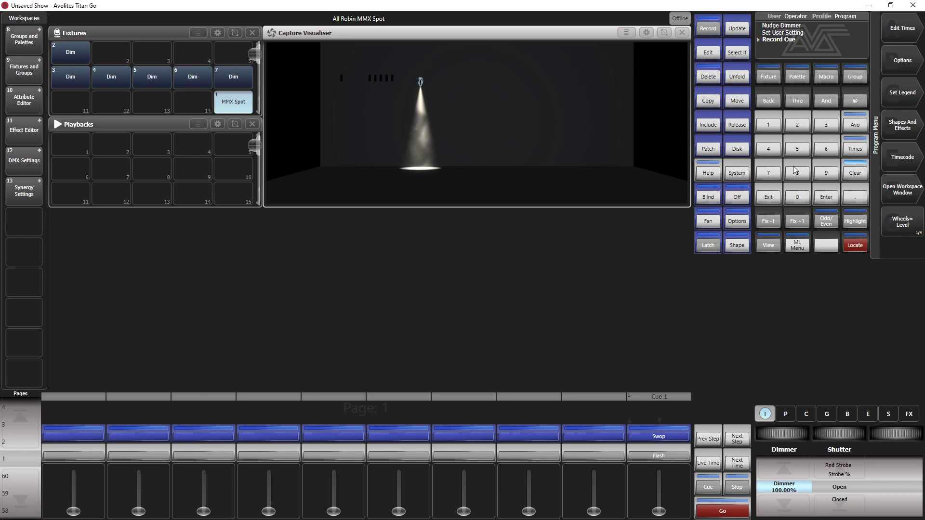
Clear the programmer and raise playback 10's fader to full to test Cue 1.
{"action": "left_click", "coordinate": [864, 172]}
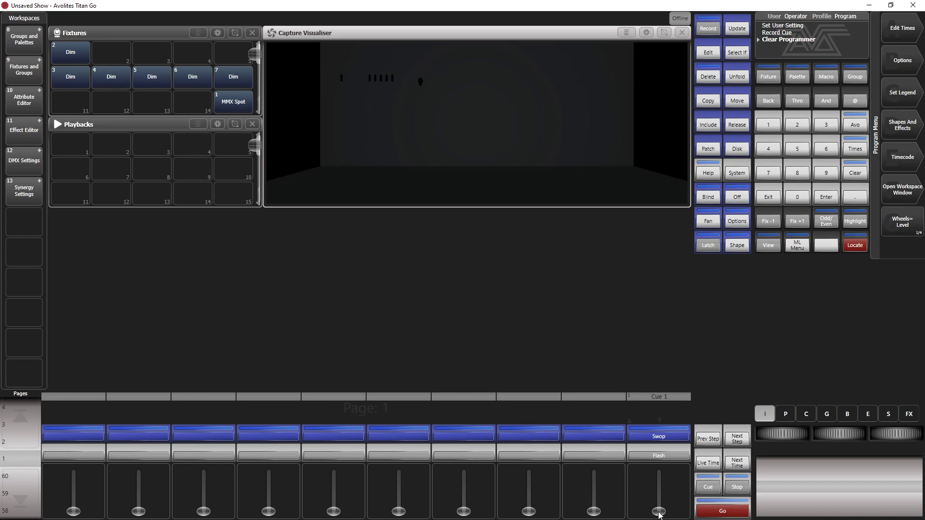
{"action": "mouse_move", "coordinate": [659, 511]}
{"action": "left_mouse_down"}
{"action": "mouse_move", "coordinate": [662, 473]}
{"action": "mouse_move", "coordinate": [659, 512]}
{"action": "left_mouse_up"}
{"action": "left_click_drag", "start_coordinate": [658, 512], "coordinate": [663, 439]}
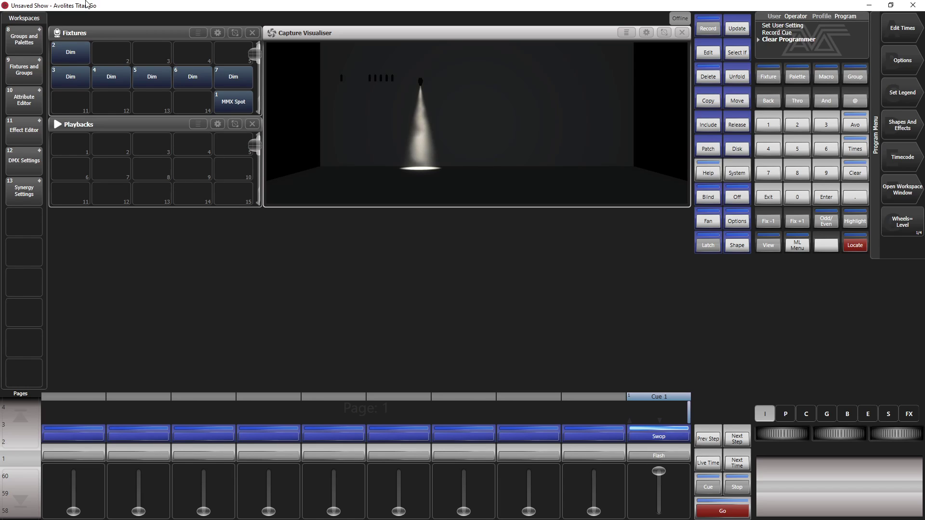
Set dimmer 2 to 100%, record it as Cue 2 on playback 1, and clear the programmer.
{"action": "left_click", "coordinate": [69, 54]}
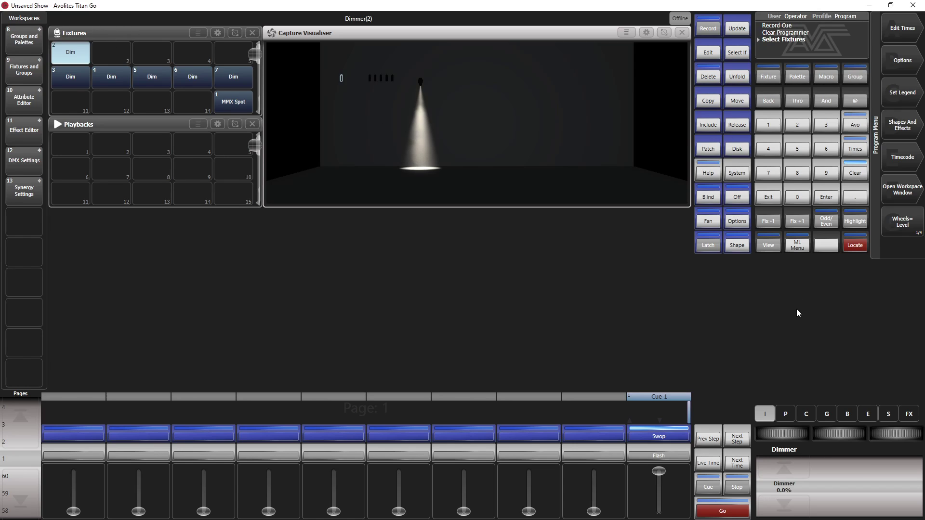
{"action": "left_click", "coordinate": [786, 470]}
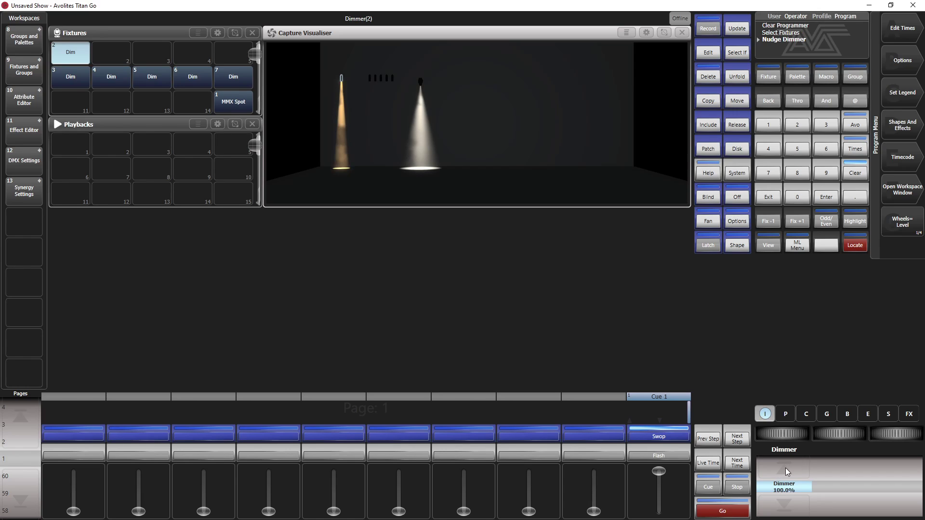
{"action": "left_click", "coordinate": [708, 27]}
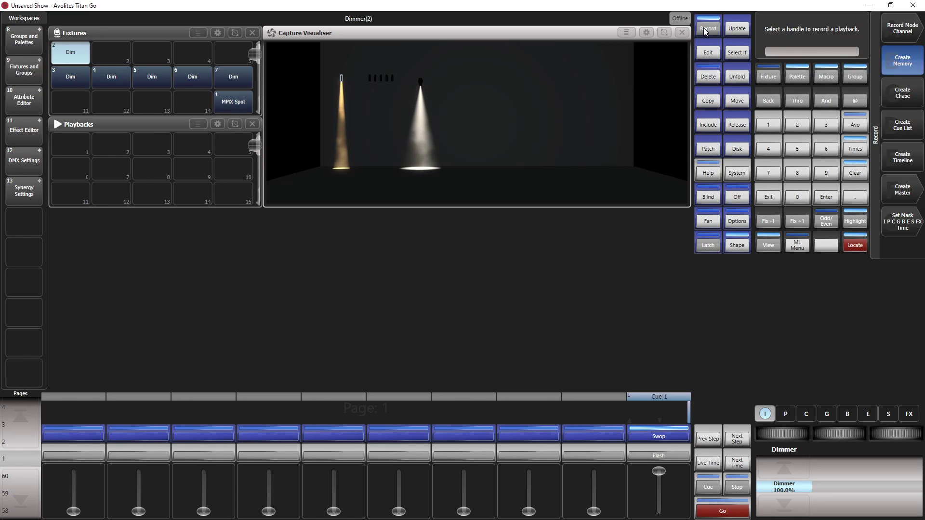
{"action": "left_click", "coordinate": [79, 435]}
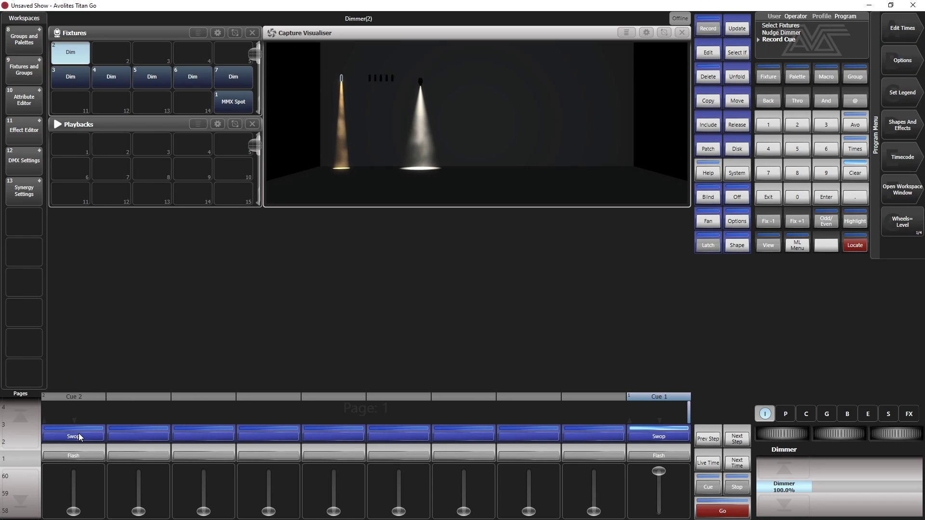
{"action": "left_click", "coordinate": [851, 175]}
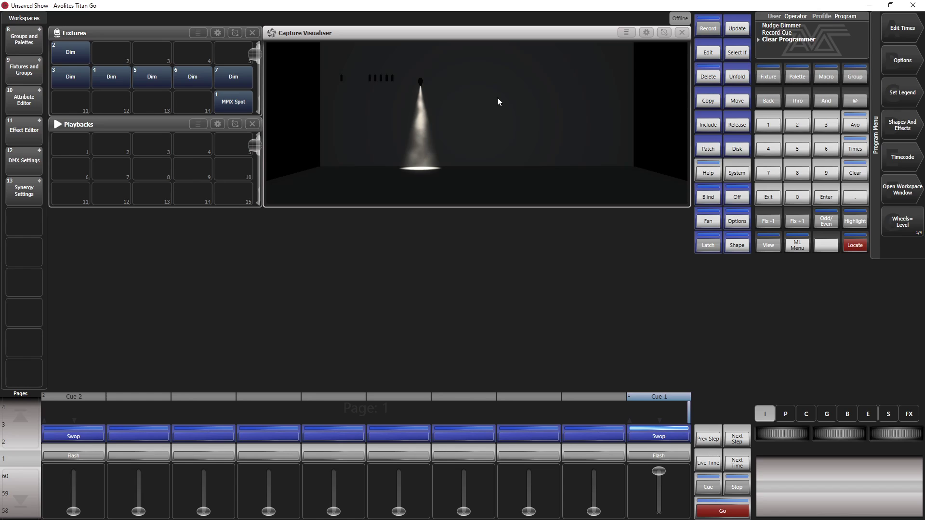
Mix the MMX Spot to blue with Cyan and Magenta C-Mix at 100%, then begin recording.
{"action": "left_click", "coordinate": [240, 101]}
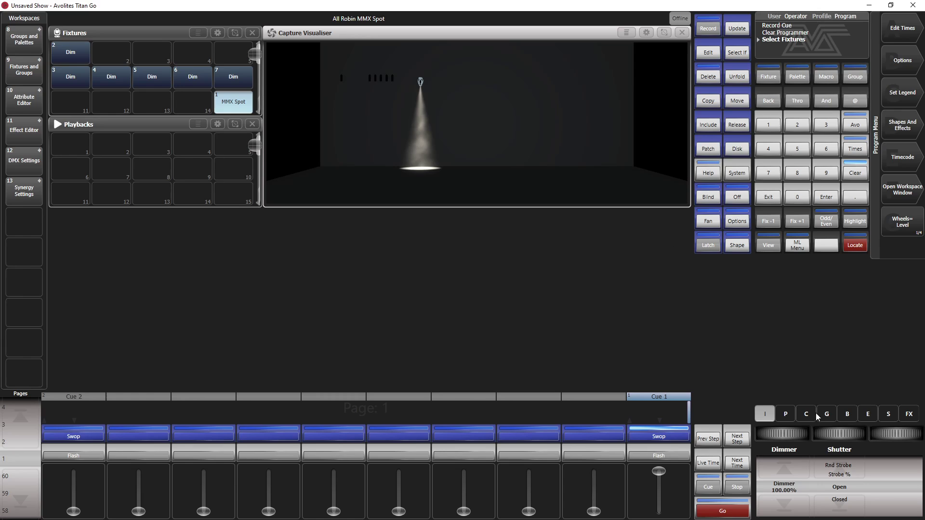
{"action": "left_click", "coordinate": [803, 412]}
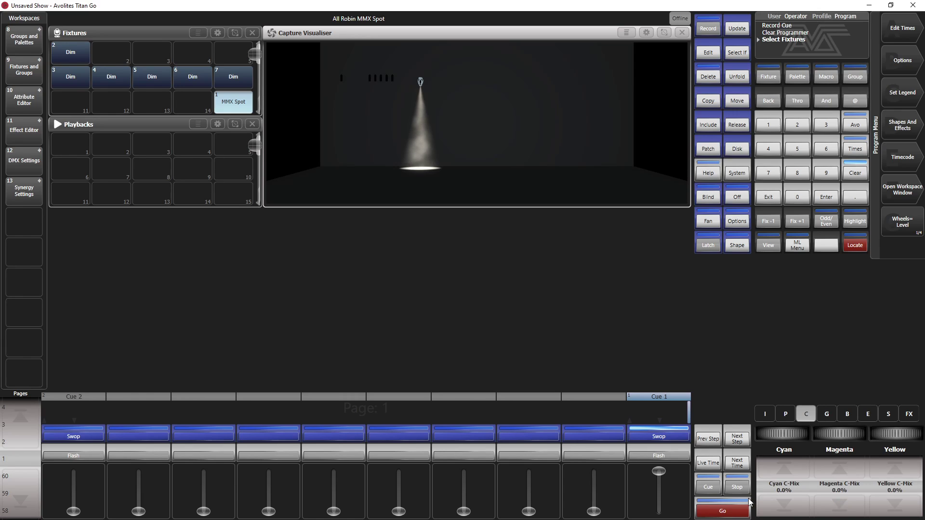
{"action": "left_click", "coordinate": [779, 472]}
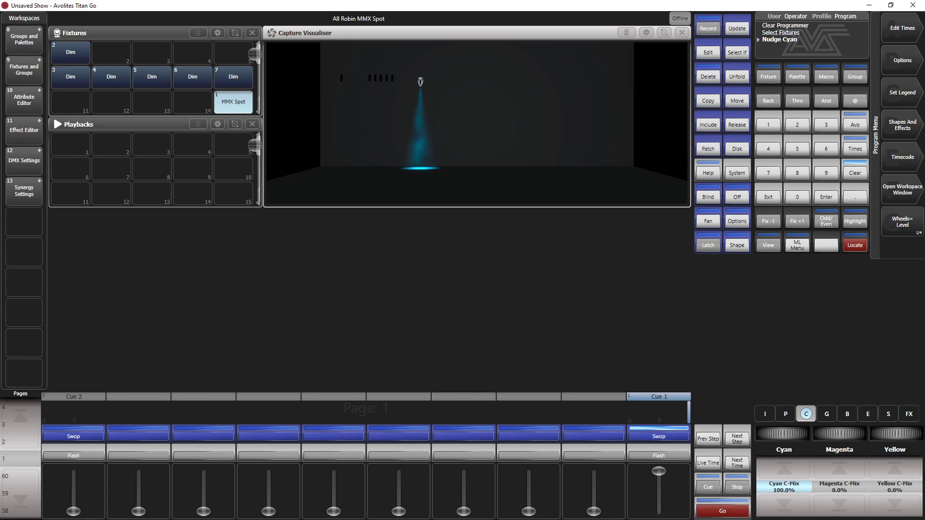
{"action": "left_click", "coordinate": [898, 465]}
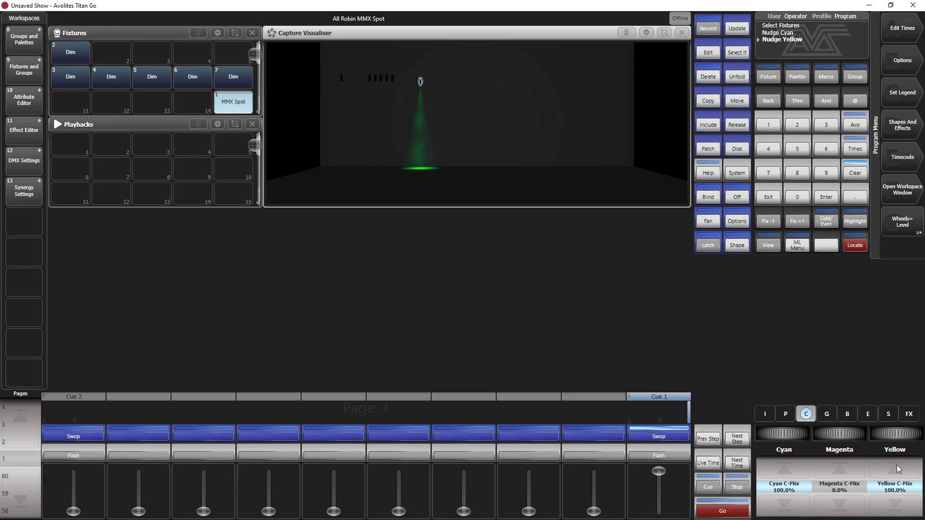
{"action": "left_click", "coordinate": [899, 509]}
{"action": "left_click", "coordinate": [828, 464]}
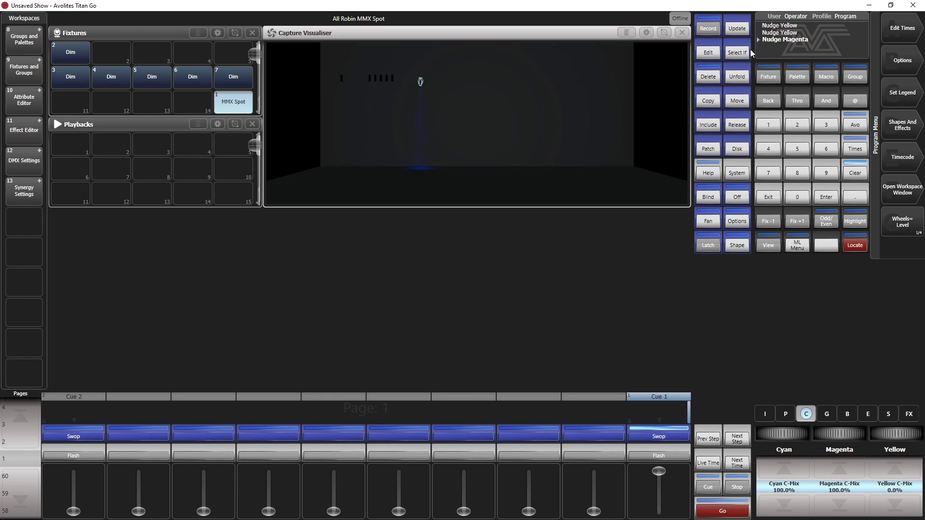
{"action": "left_click", "coordinate": [707, 29]}
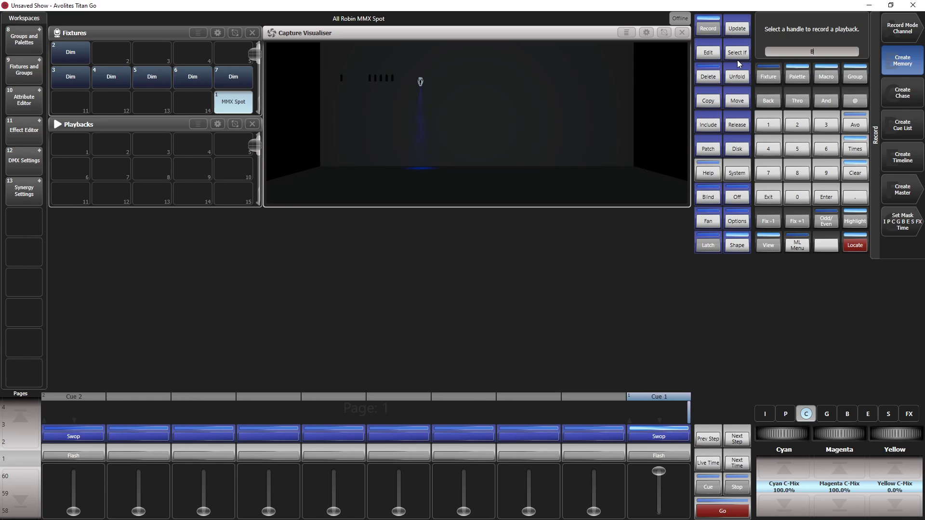
Store the Blue playback, then set Magenta 0 and Yellow 100 and store it as Green.
{"action": "type", "text": "Blue"}
{"action": "left_click", "coordinate": [68, 140]}
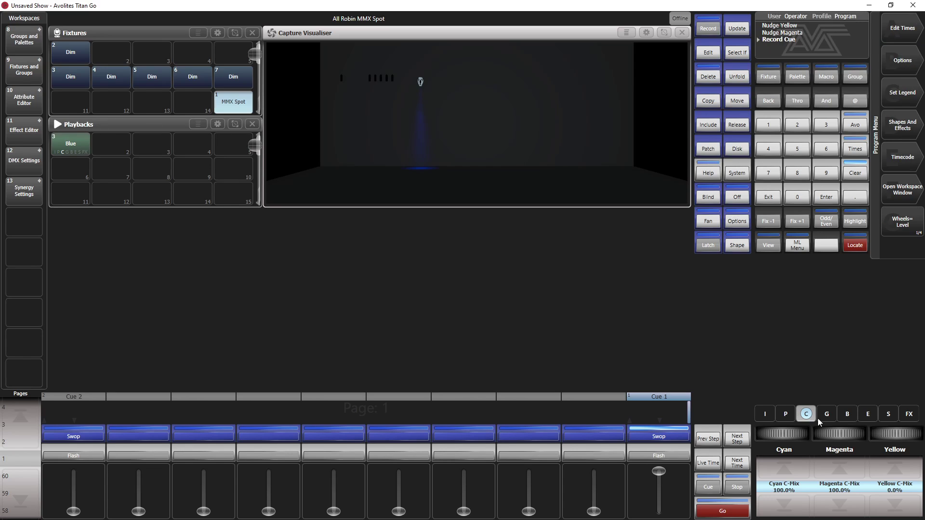
{"action": "left_click", "coordinate": [850, 512]}
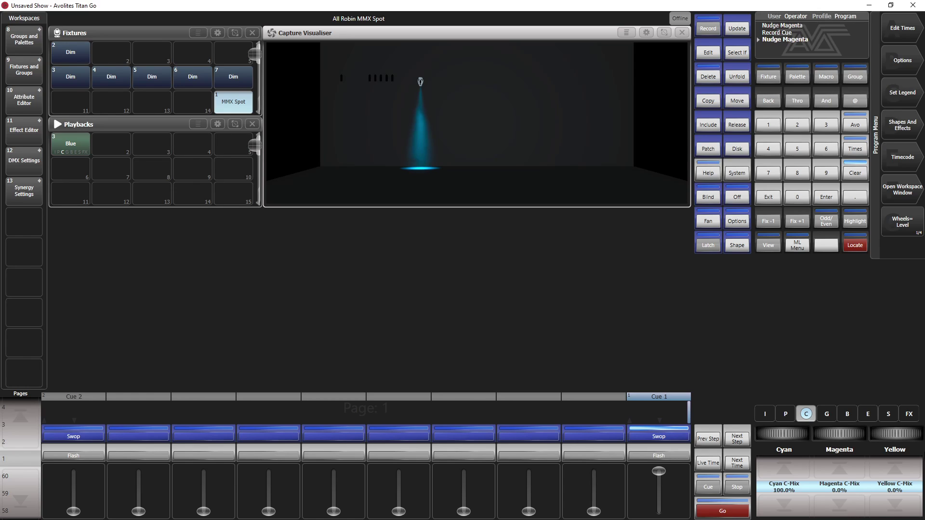
{"action": "left_click", "coordinate": [900, 470]}
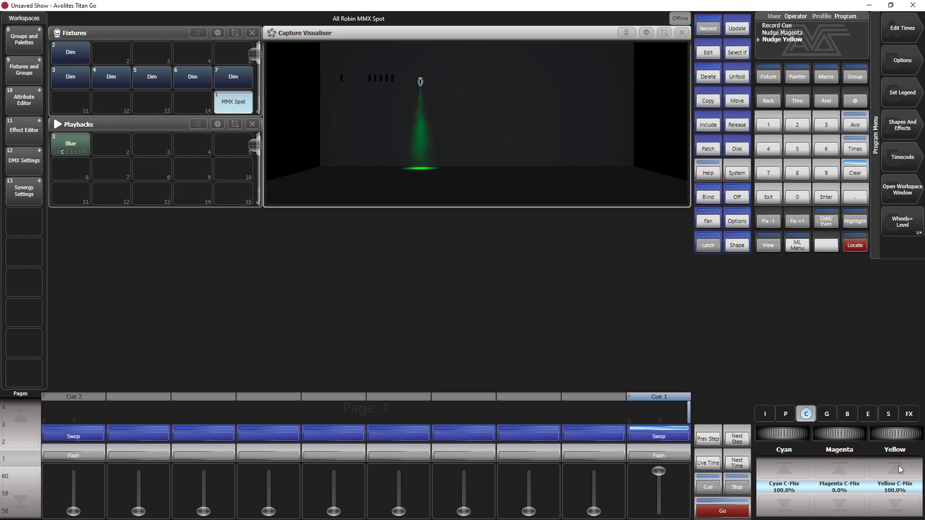
{"action": "left_click", "coordinate": [708, 29]}
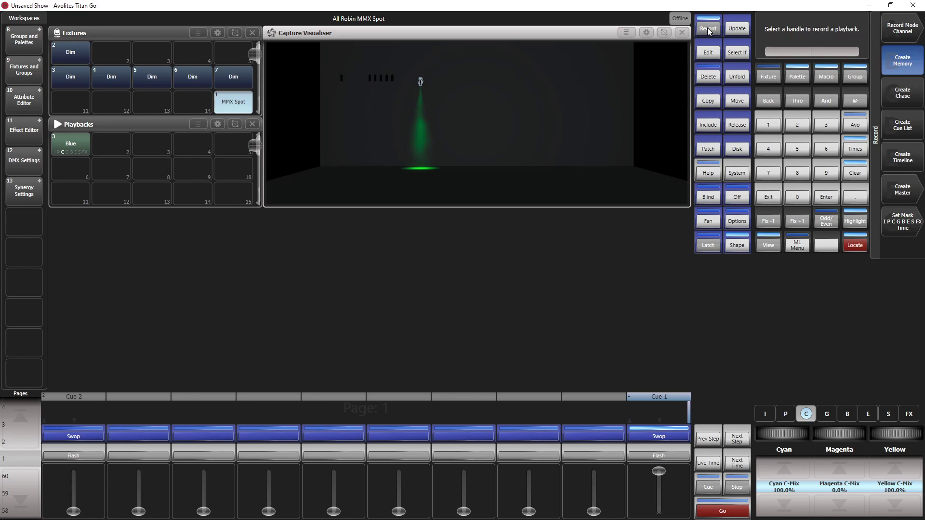
{"action": "left_click", "coordinate": [7, 143]}
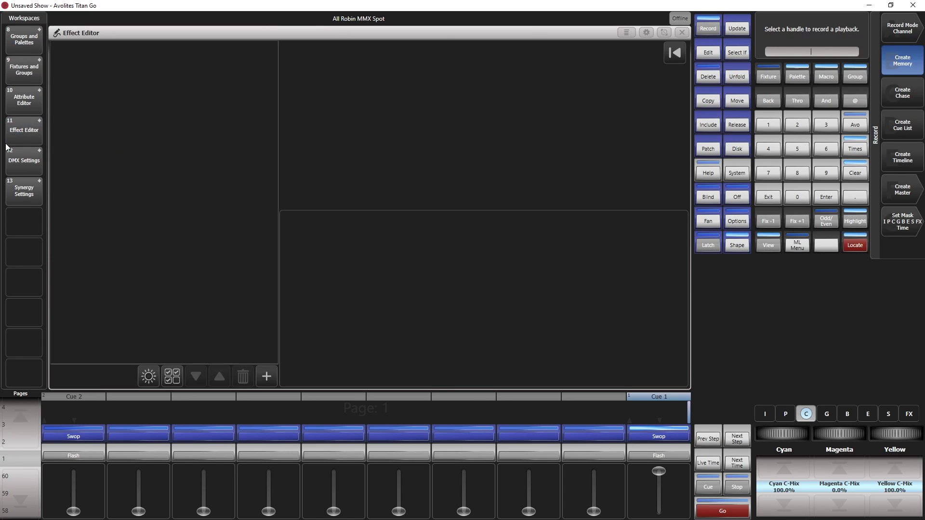
{"action": "left_click", "coordinate": [682, 32]}
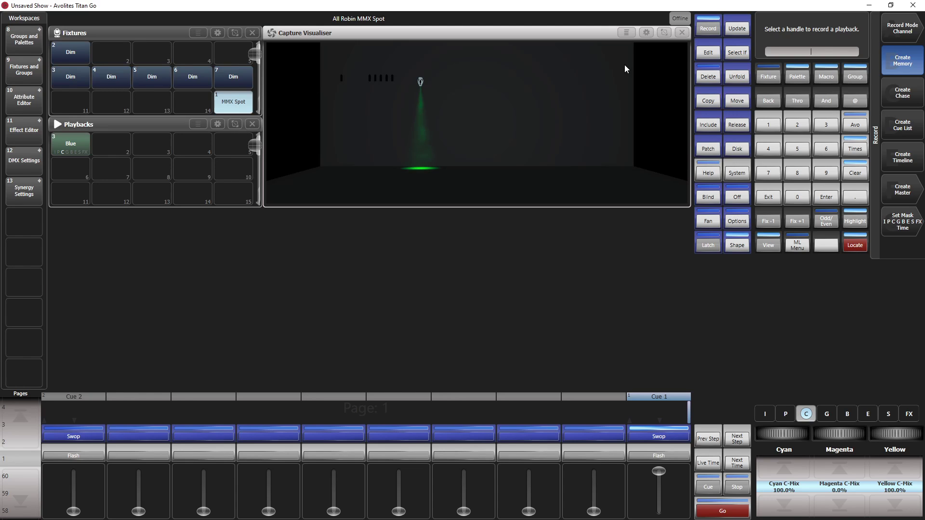
{"action": "type", "text": "Green"}
{"action": "left_click", "coordinate": [113, 140]}
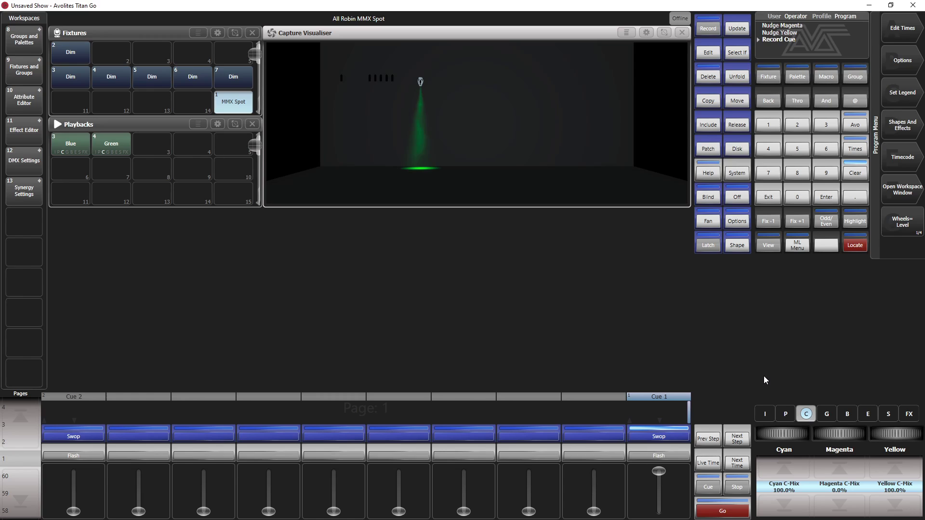
Remove cyan for a yellow beam and start recording a playback named 'Yello'.
{"action": "left_click", "coordinate": [786, 504]}
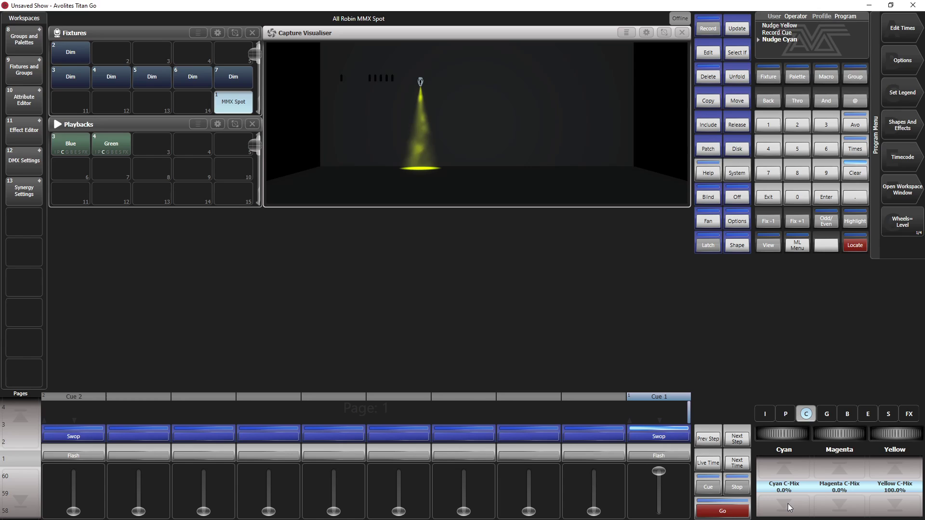
{"action": "key", "text": "ctrl+r"}
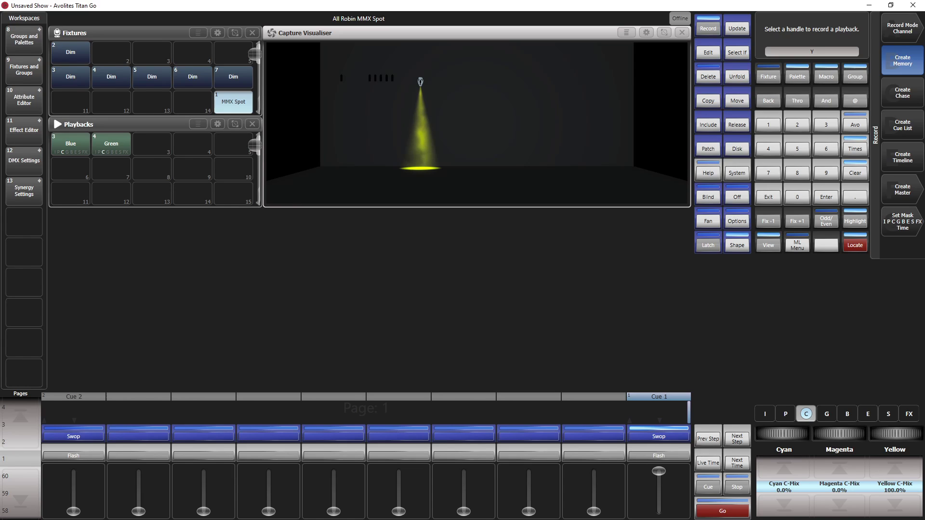
{"action": "type", "text": "Yello"}
Store the Yello playback, then add magenta and record the red look as 'Red' in playback 6.
{"action": "left_click", "coordinate": [150, 150]}
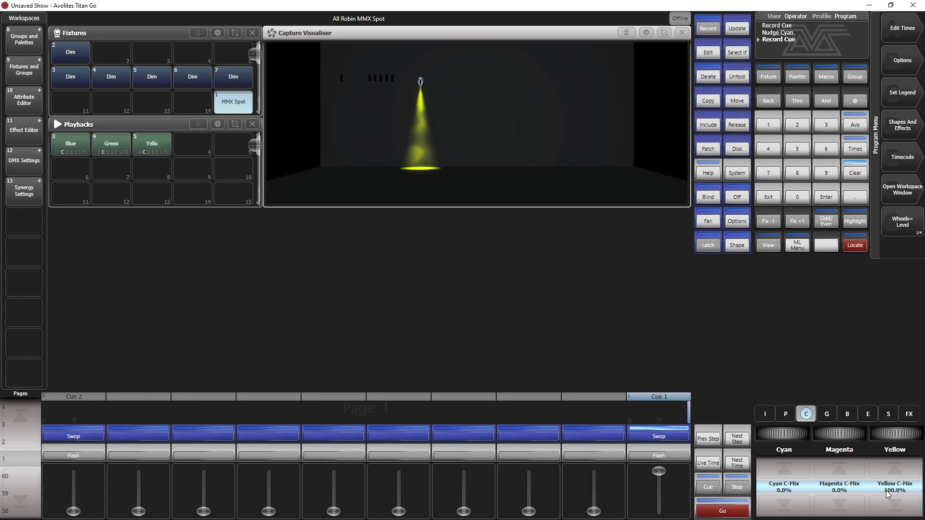
{"action": "left_click", "coordinate": [833, 477]}
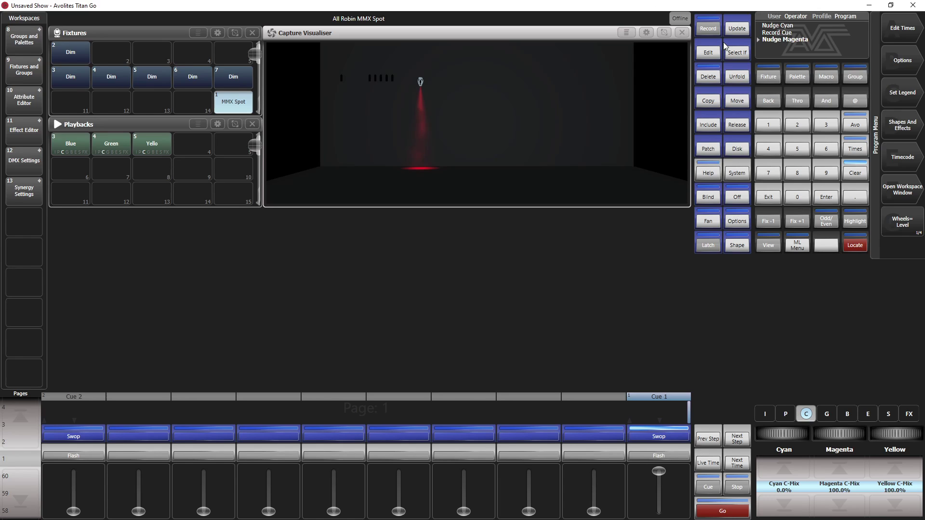
{"action": "left_click", "coordinate": [706, 30]}
{"action": "type", "text": "R"}
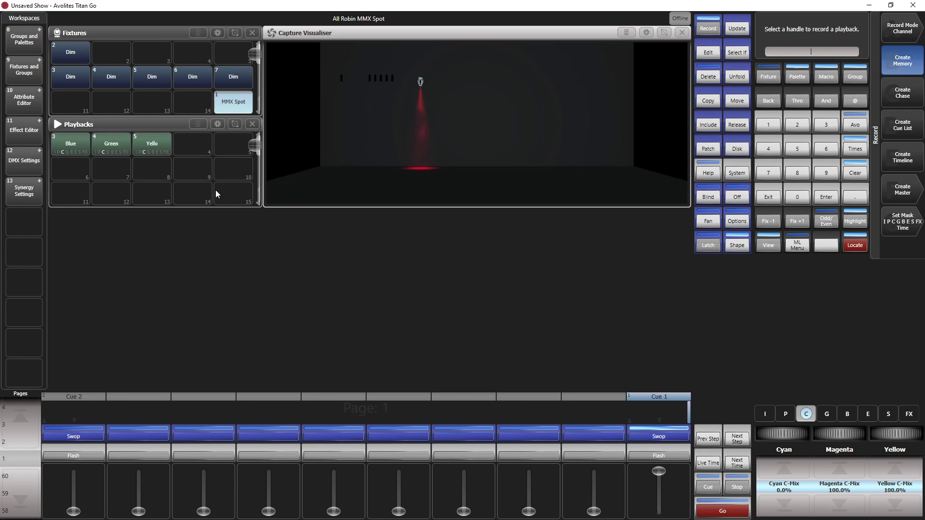
{"action": "type", "text": "ed"}
{"action": "left_click", "coordinate": [196, 144]}
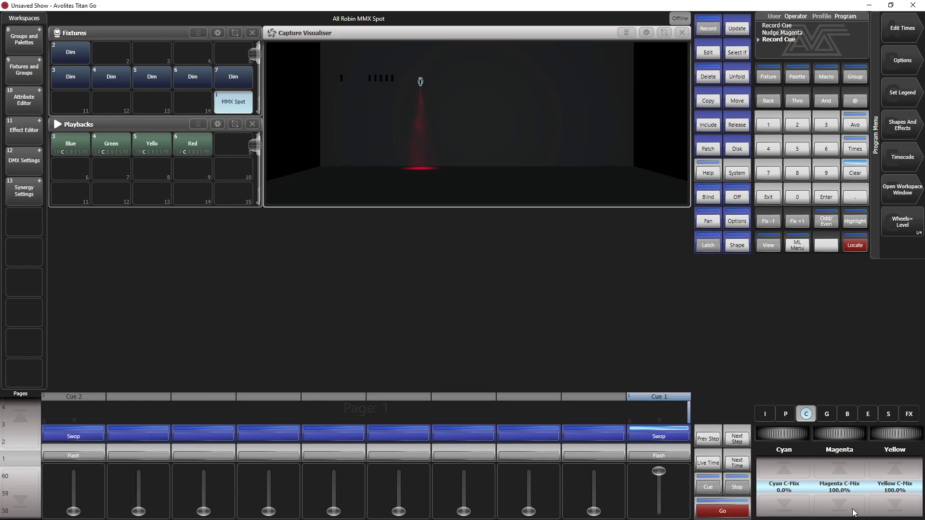
Zero Magenta and Yellow for white and record it as 'White' in playback 7.
{"action": "left_click", "coordinate": [833, 502]}
{"action": "left_click", "coordinate": [901, 502]}
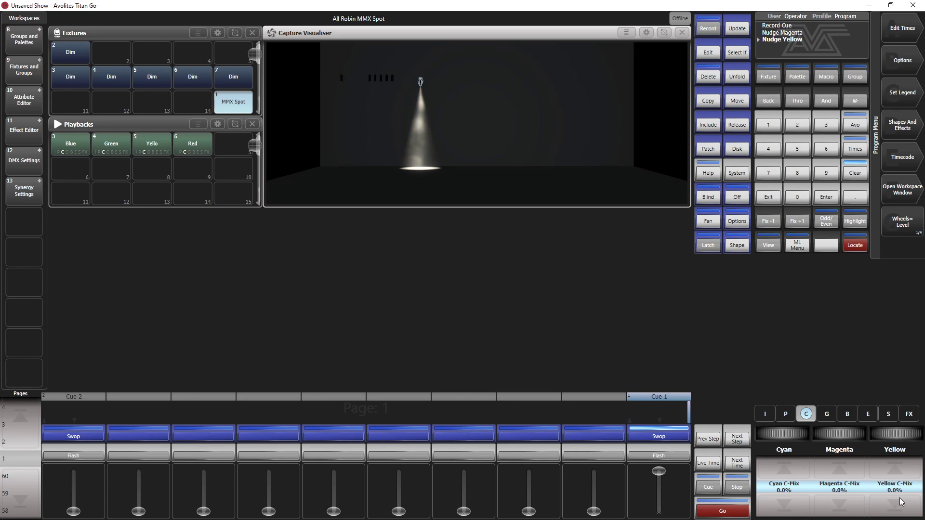
{"action": "left_click", "coordinate": [708, 28]}
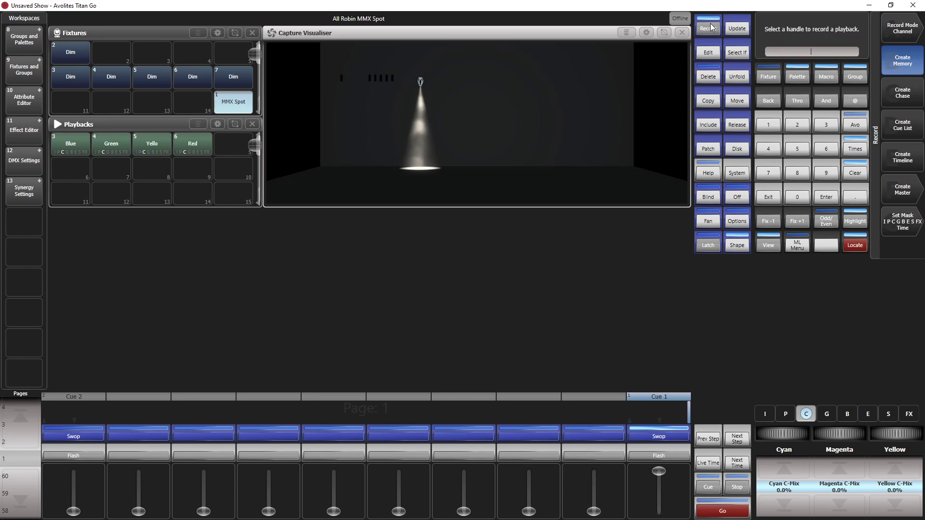
{"action": "type", "text": "W"}
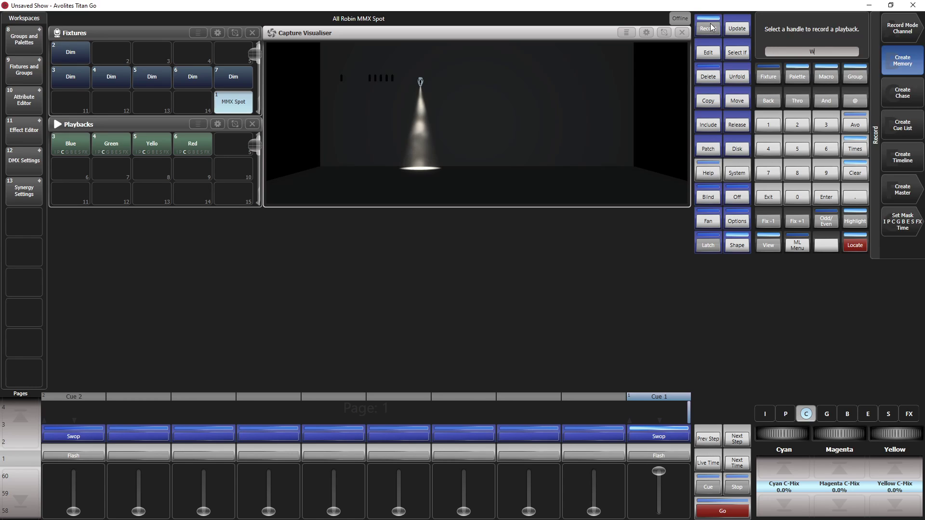
{"action": "type", "text": "hite"}
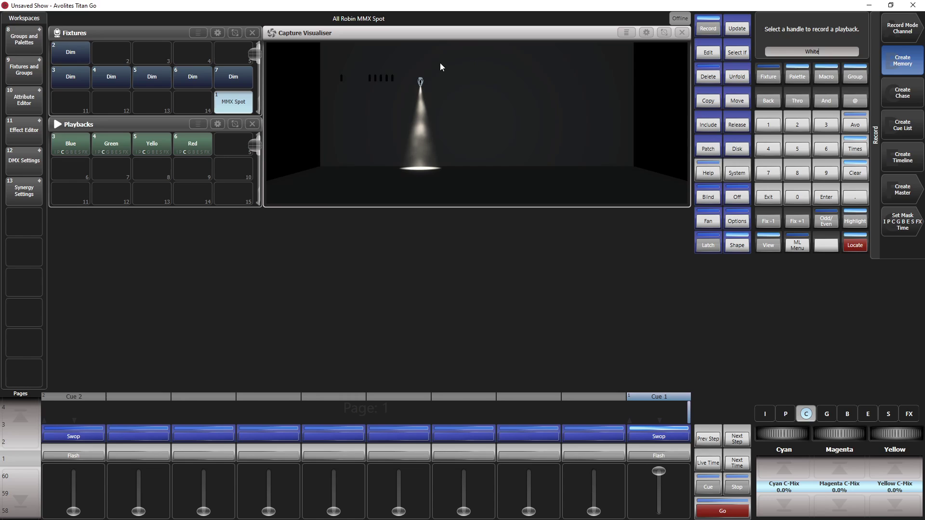
{"action": "left_click", "coordinate": [228, 143]}
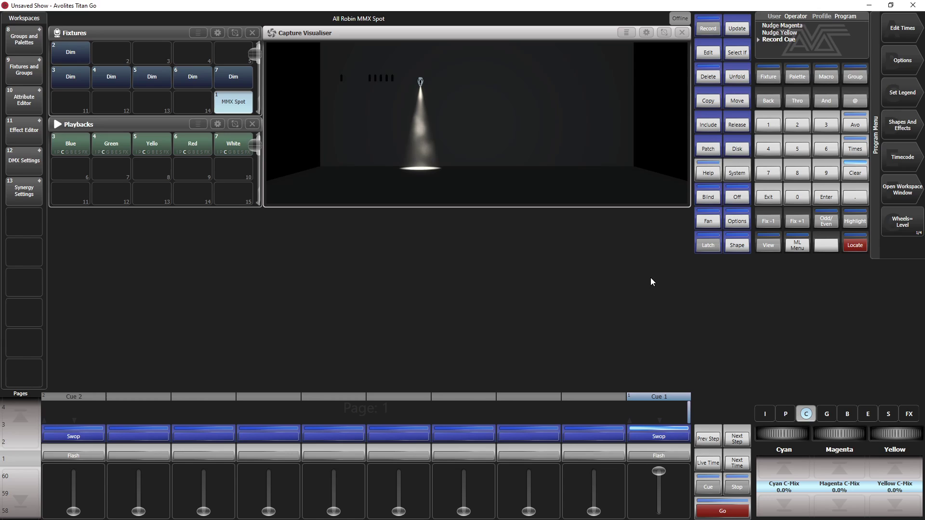
Clear the programmer, then fire the Blue, Green, Yello and Red playbacks in turn.
{"action": "left_click", "coordinate": [856, 176]}
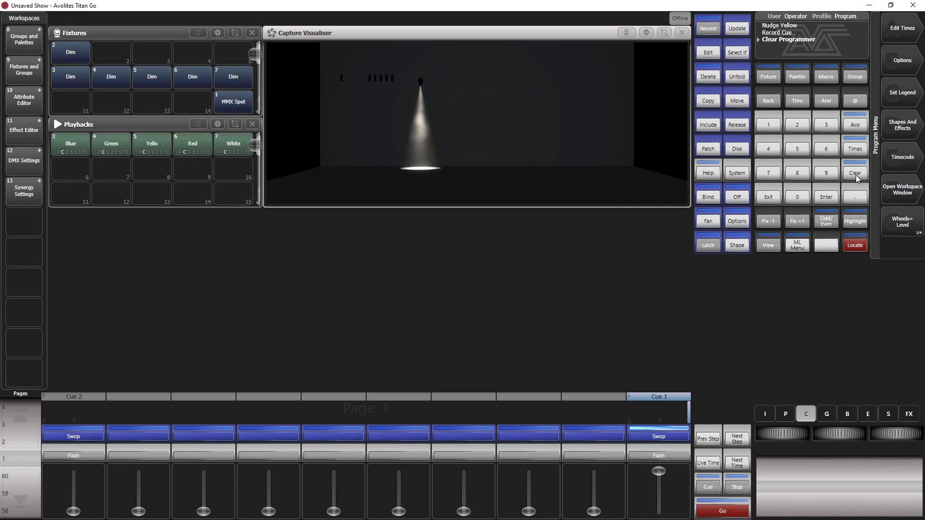
{"action": "left_click", "coordinate": [67, 143]}
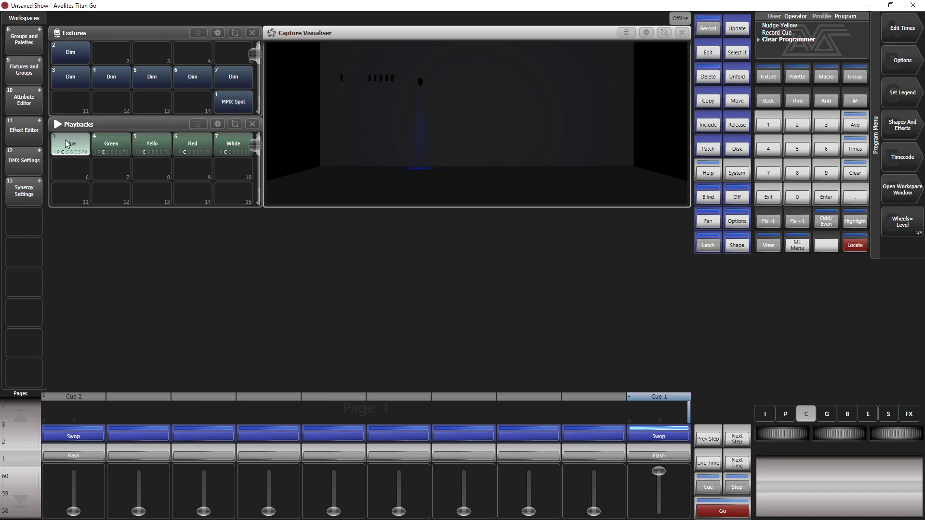
{"action": "left_click", "coordinate": [113, 144]}
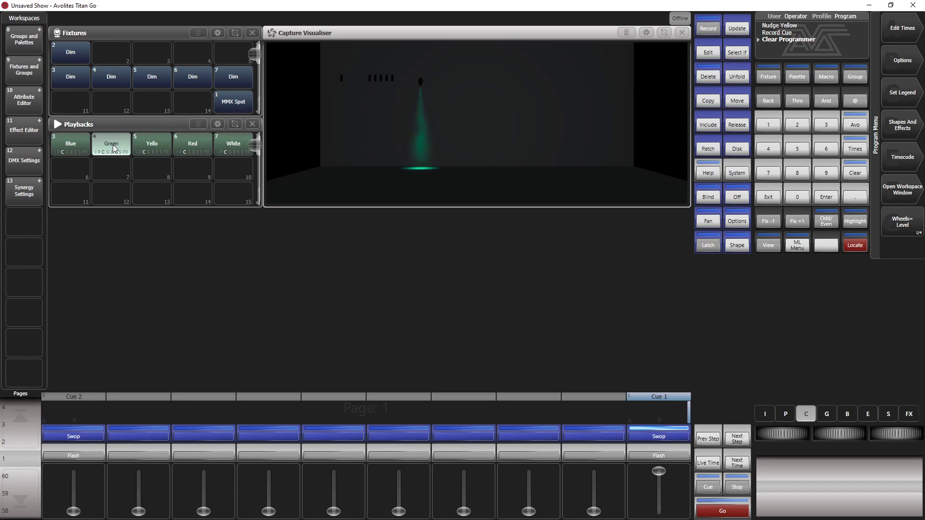
{"action": "left_click", "coordinate": [152, 138]}
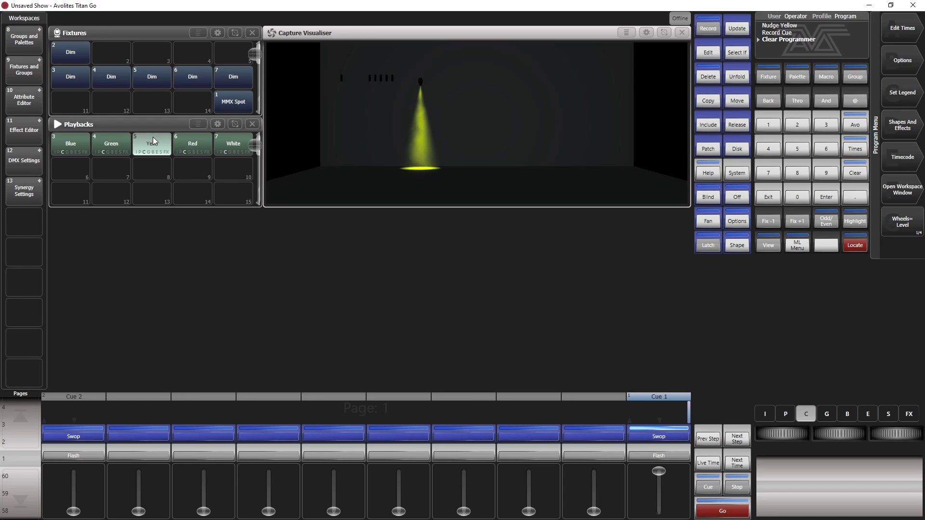
{"action": "left_click", "coordinate": [196, 143]}
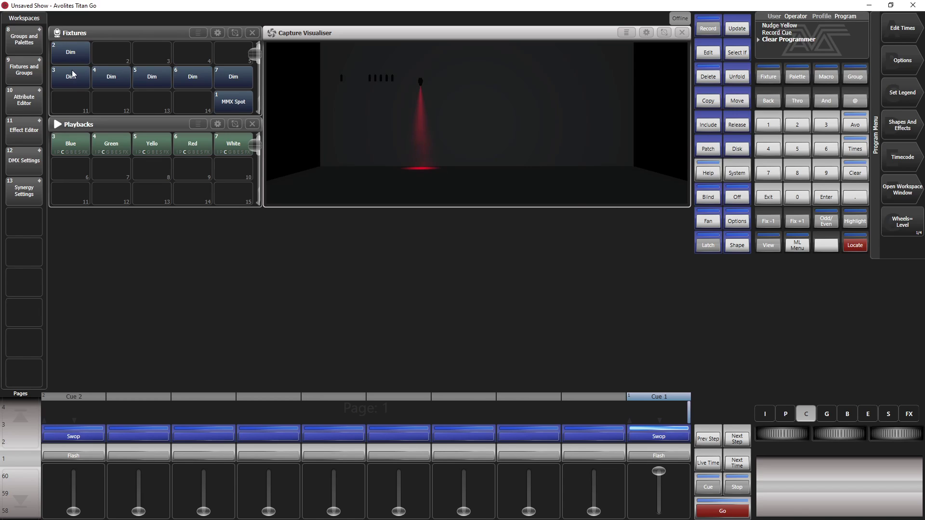
Record Dim fixtures 3–7 at 100% as a new playback, Cue 8.
{"action": "left_click_drag", "start_coordinate": [65, 73], "coordinate": [229, 75]}
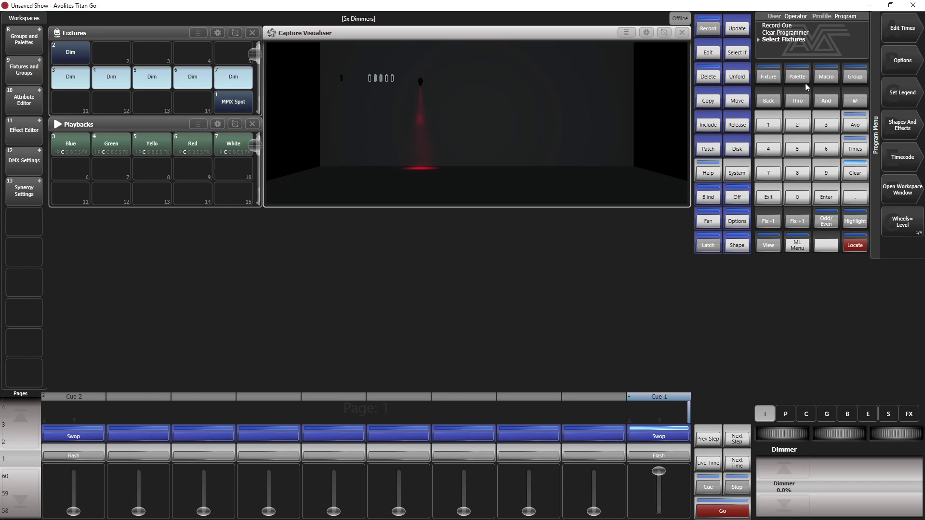
{"action": "left_click", "coordinate": [777, 468]}
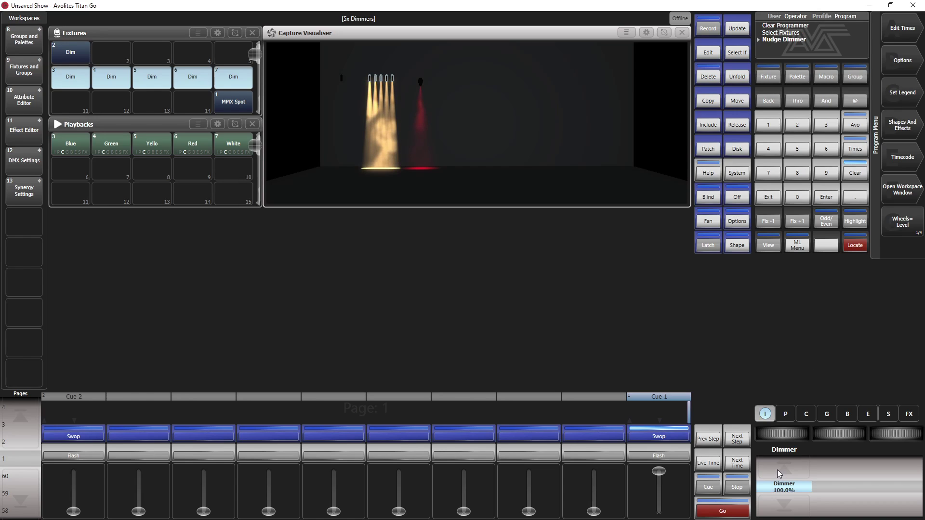
{"action": "left_click", "coordinate": [703, 29]}
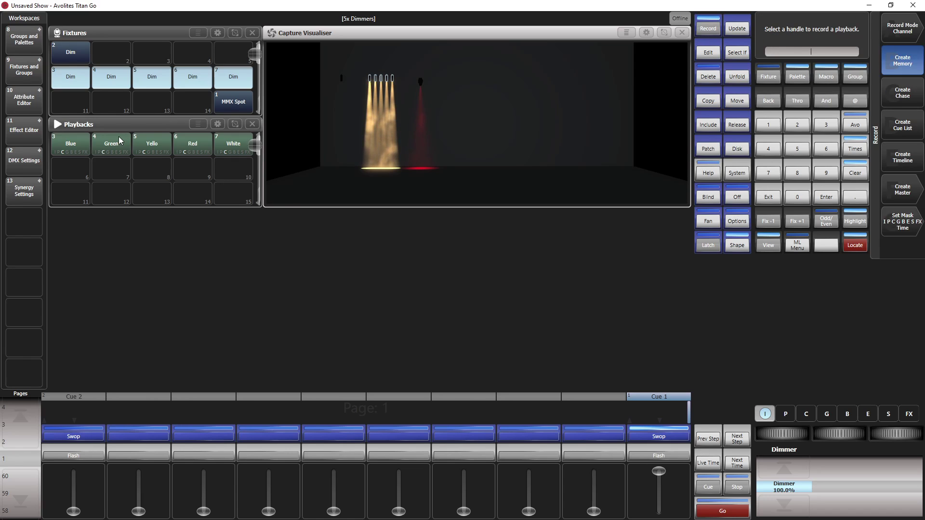
{"action": "left_click", "coordinate": [64, 200]}
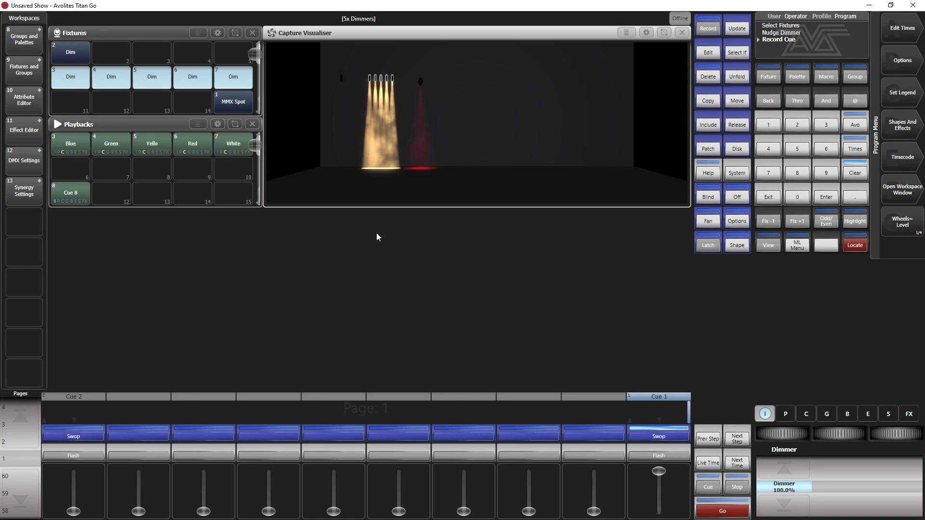
Clear the programmer so the dimmers switch off.
{"action": "left_click", "coordinate": [856, 174]}
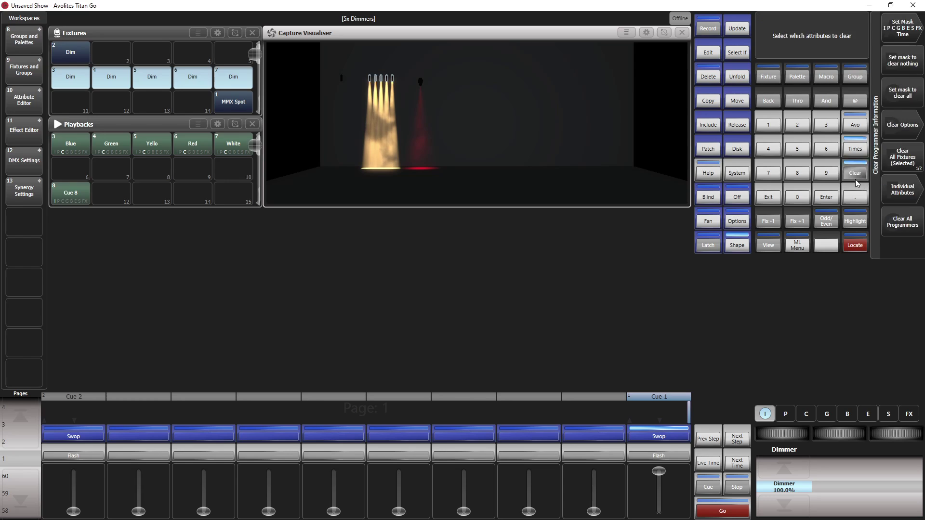
{"action": "left_click", "coordinate": [855, 176]}
{"action": "left_click", "coordinate": [760, 197]}
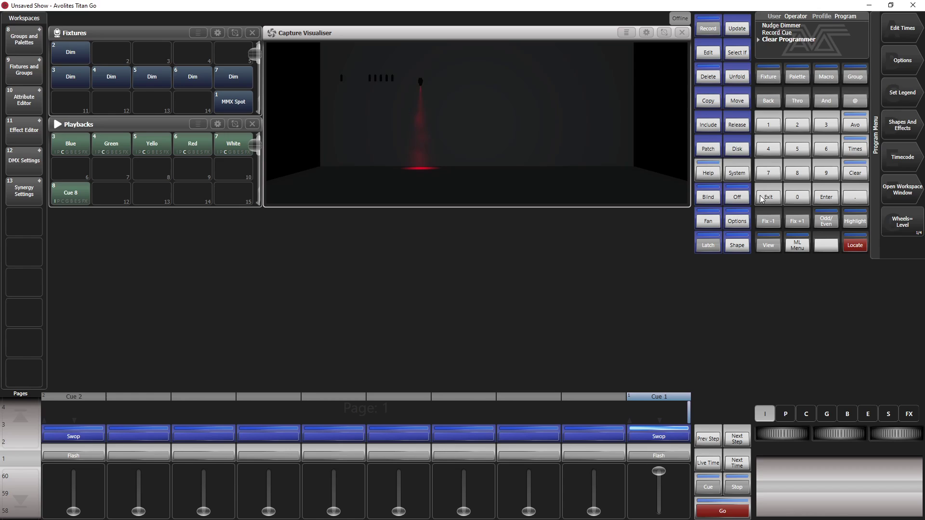
Review the Streaming ACN module properties in DMX Settings, then go to the next system settings page.
{"action": "left_click", "coordinate": [741, 177]}
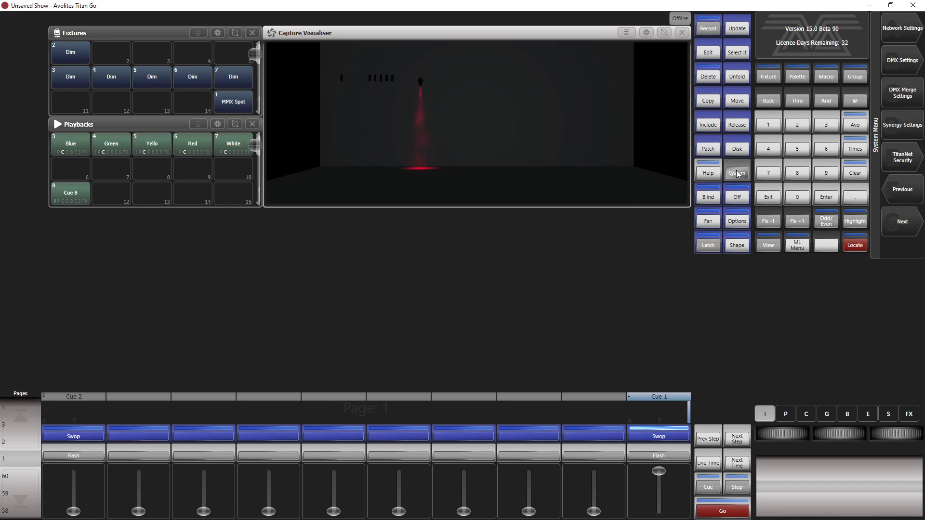
{"action": "left_click", "coordinate": [901, 61]}
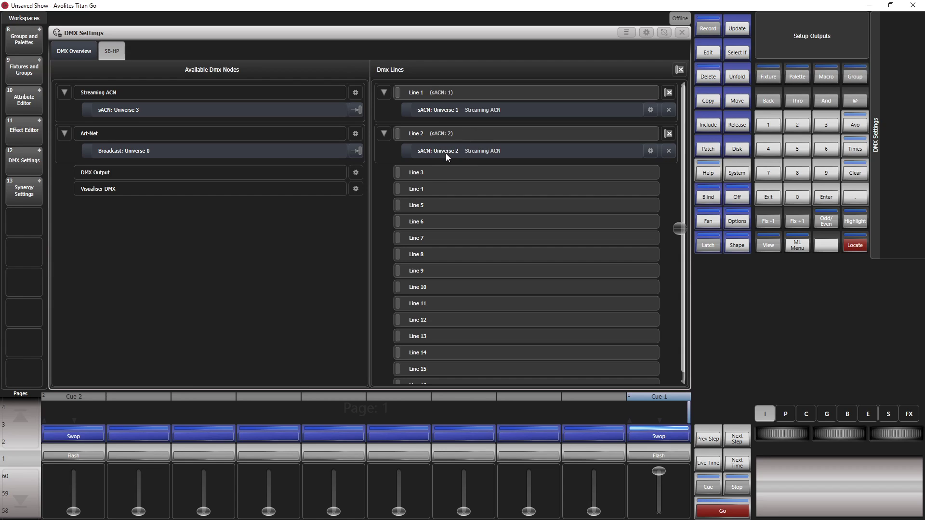
{"action": "left_click", "coordinate": [356, 93]}
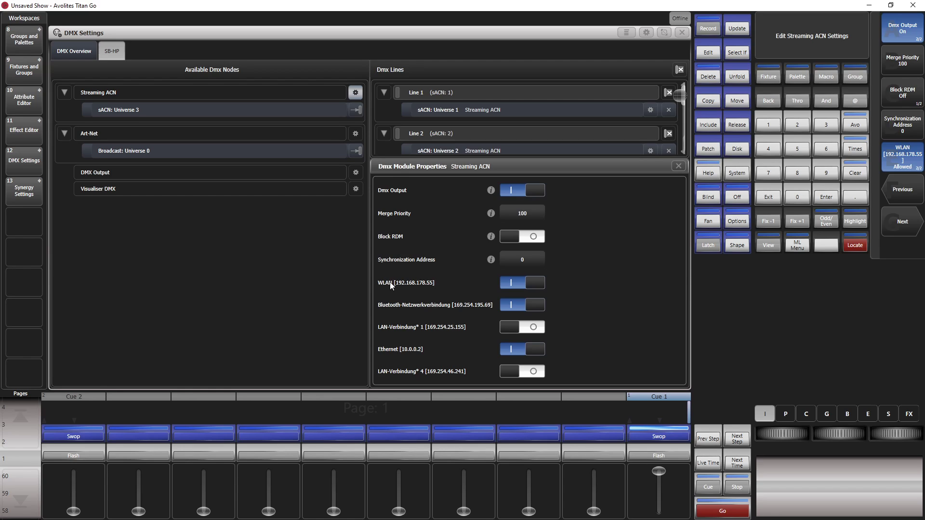
{"action": "left_click", "coordinate": [678, 166]}
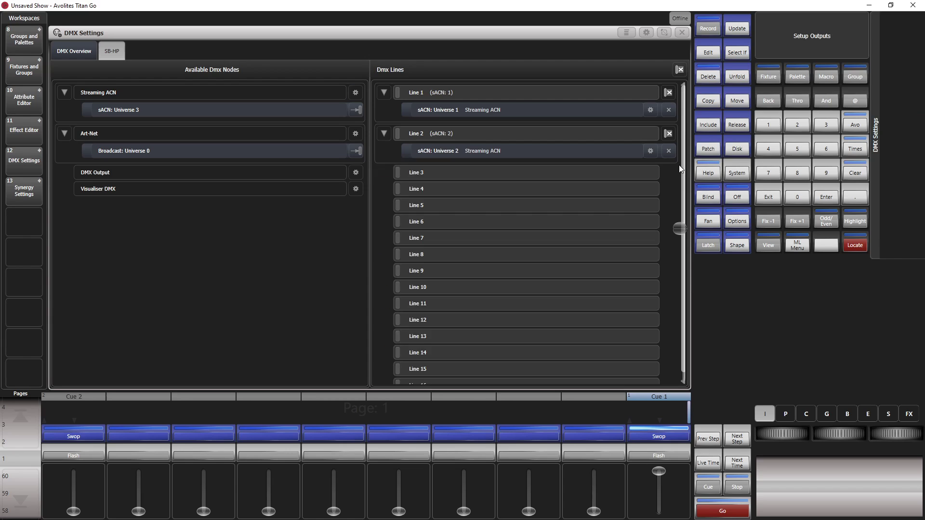
{"action": "left_click", "coordinate": [769, 197]}
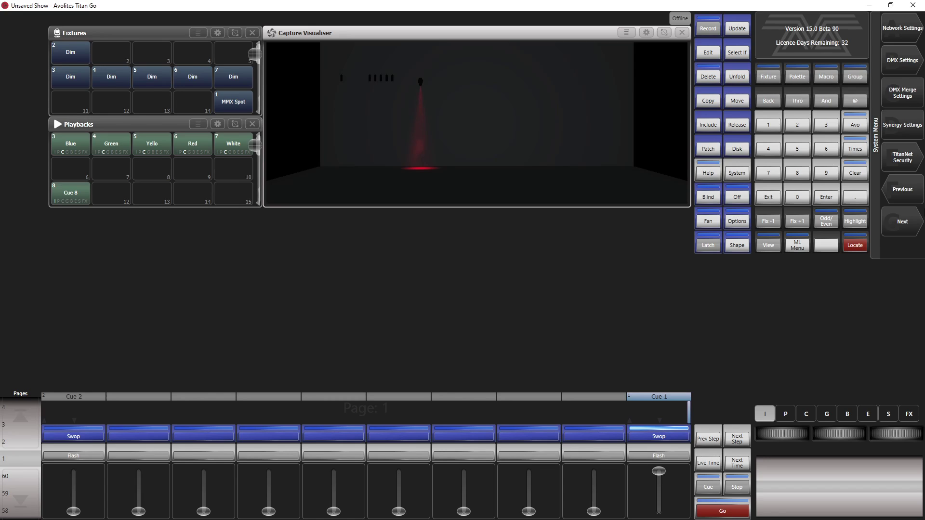
{"action": "left_click", "coordinate": [902, 224]}
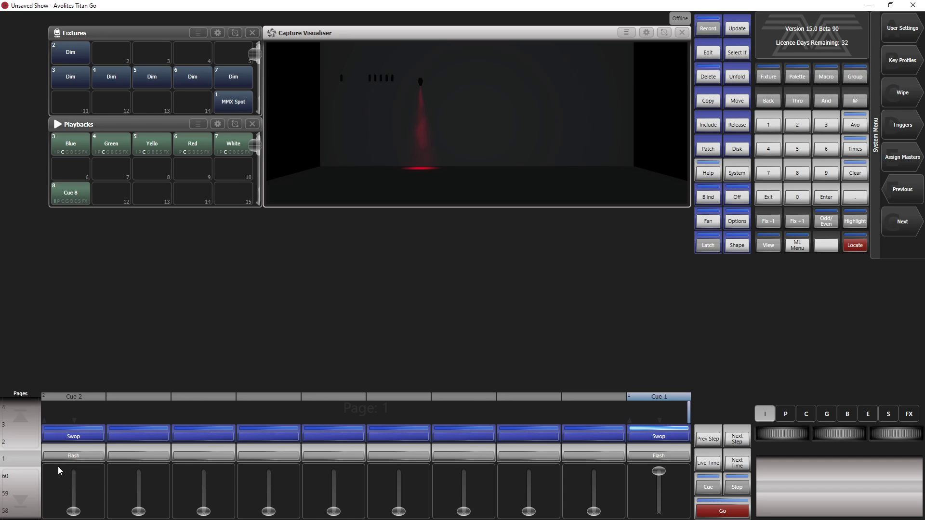
Test fader 1's cue and fire and release the Cue 8 playback.
{"action": "mouse_move", "coordinate": [71, 512]}
{"action": "left_mouse_down"}
{"action": "mouse_move", "coordinate": [72, 479]}
{"action": "mouse_move", "coordinate": [71, 518]}
{"action": "left_mouse_up"}
{"action": "left_click", "coordinate": [67, 196]}
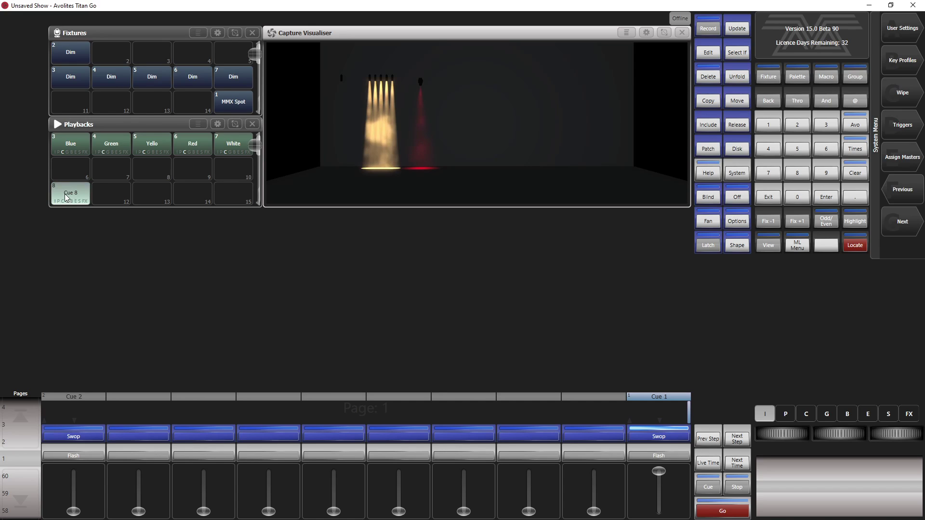
{"action": "left_click", "coordinate": [67, 196]}
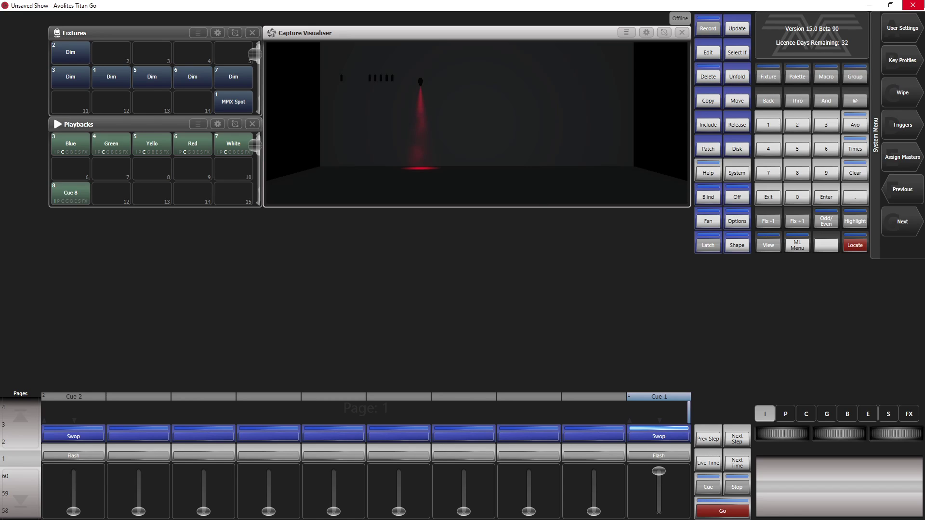
Create a new trigger mapping named '1234' and begin adding a trigger to it.
{"action": "left_click", "coordinate": [898, 127]}
{"action": "left_click", "coordinate": [910, 28]}
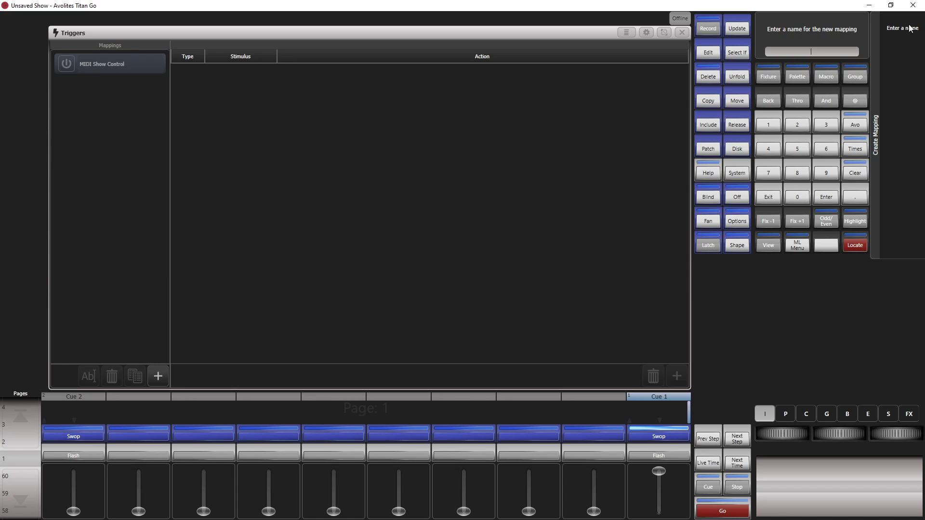
{"action": "type", "text": "1234"}
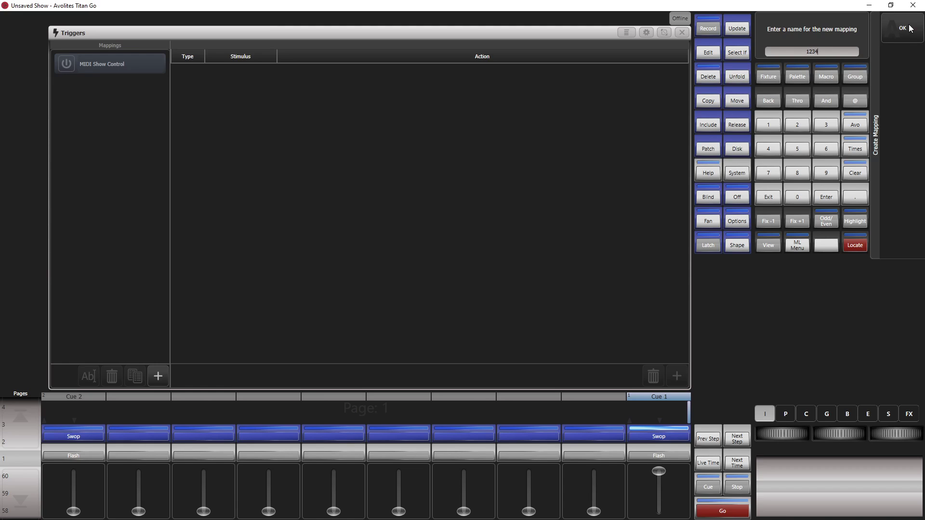
{"action": "left_click", "coordinate": [902, 27]}
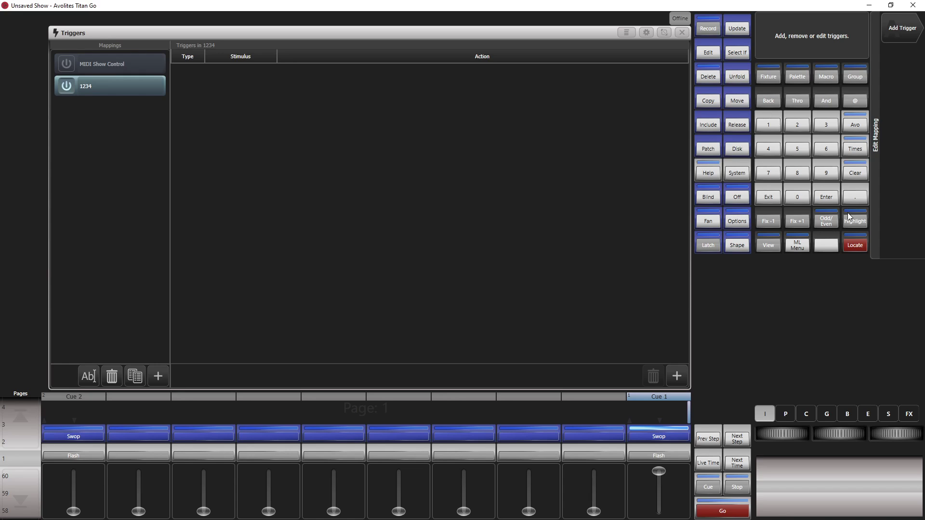
{"action": "left_click", "coordinate": [910, 32]}
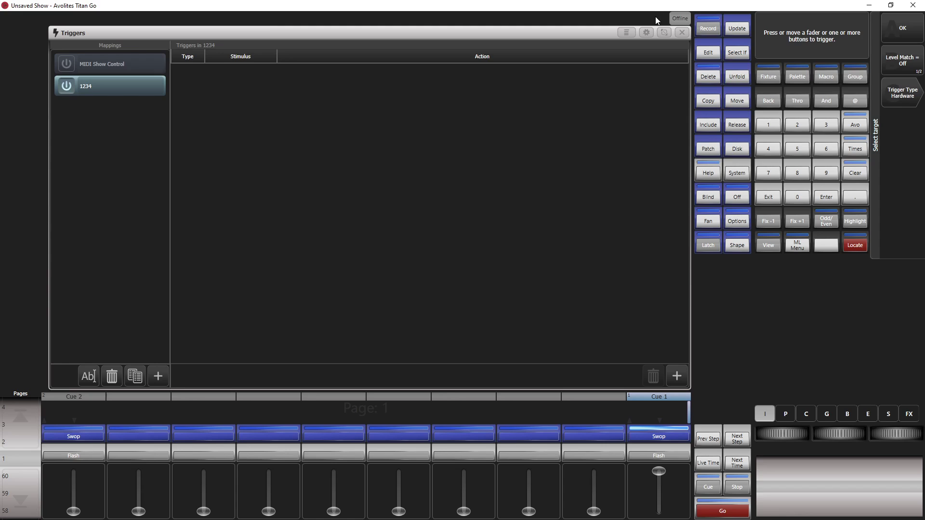
Shrink the Triggers window to the lower half and set the Item trigger's target to Cue 8.
{"action": "left_click", "coordinate": [646, 31]}
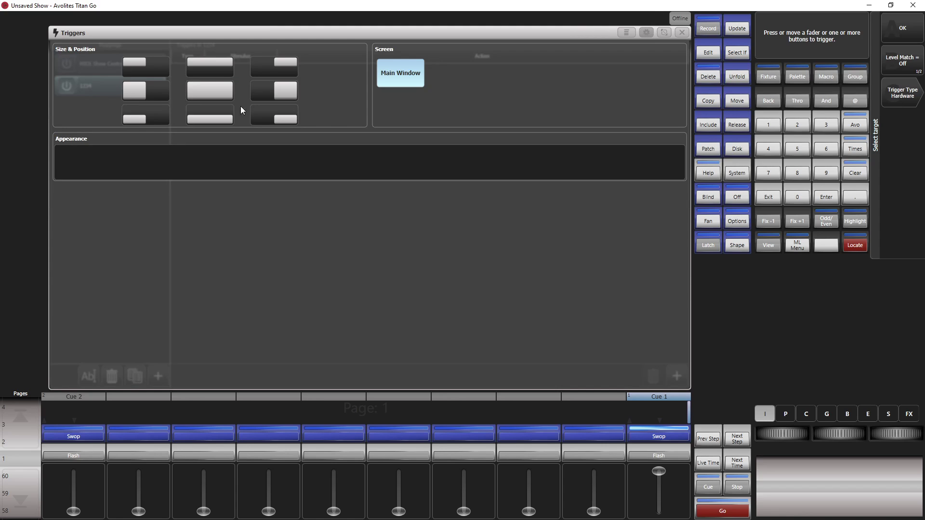
{"action": "left_click", "coordinate": [199, 117]}
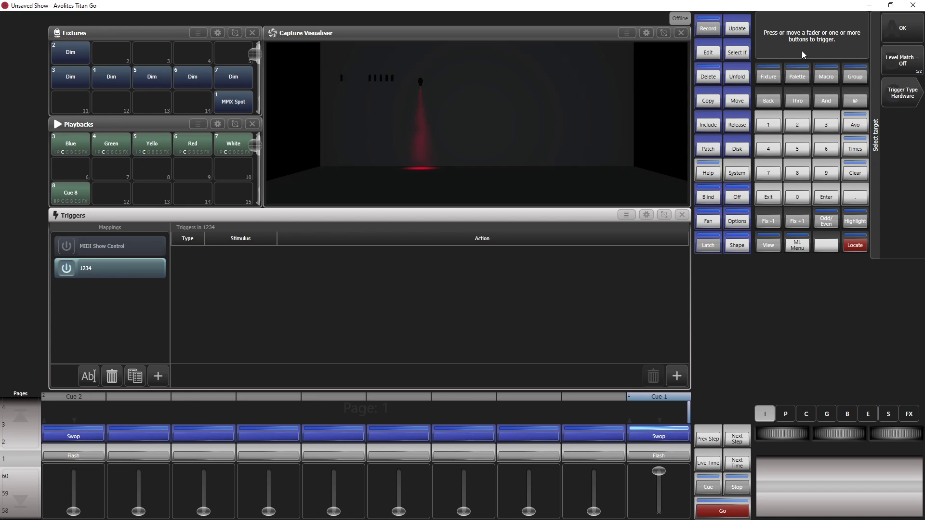
{"action": "left_click", "coordinate": [71, 196]}
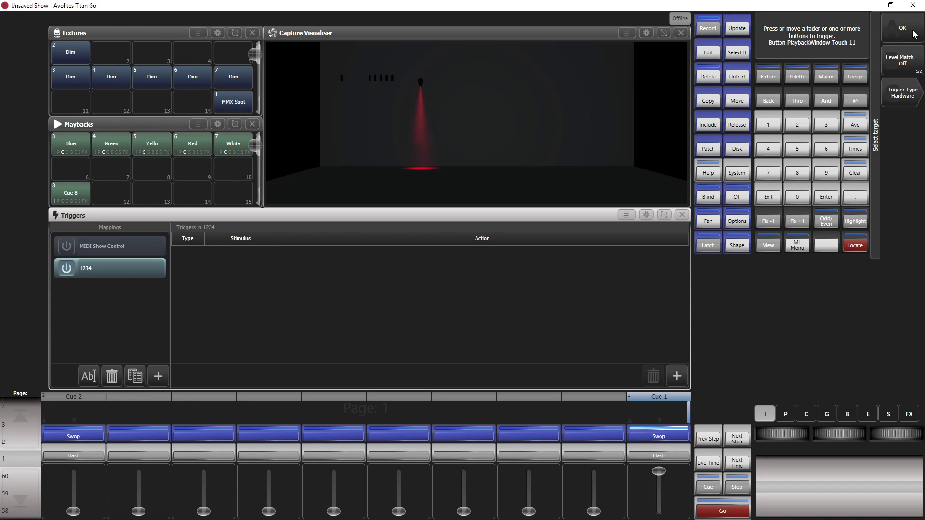
{"action": "left_click", "coordinate": [908, 100]}
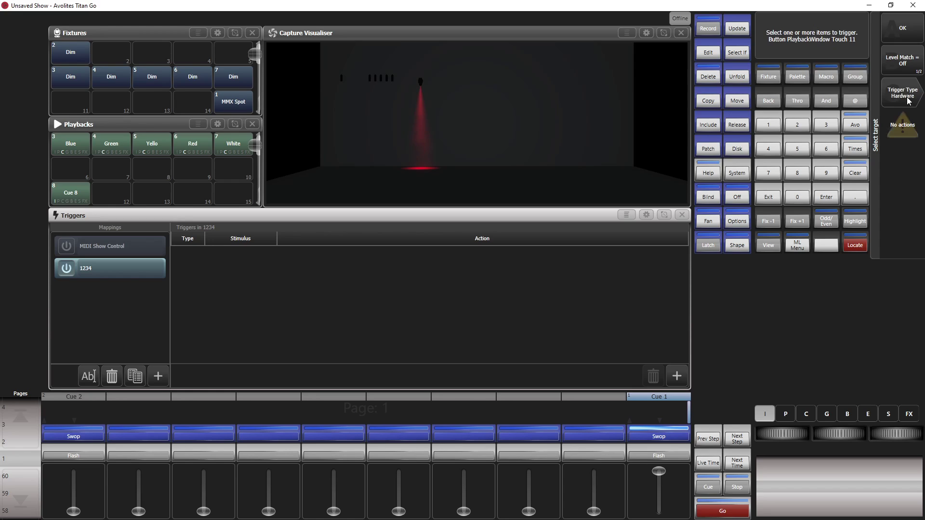
{"action": "left_click", "coordinate": [907, 100]}
{"action": "left_click", "coordinate": [74, 194]}
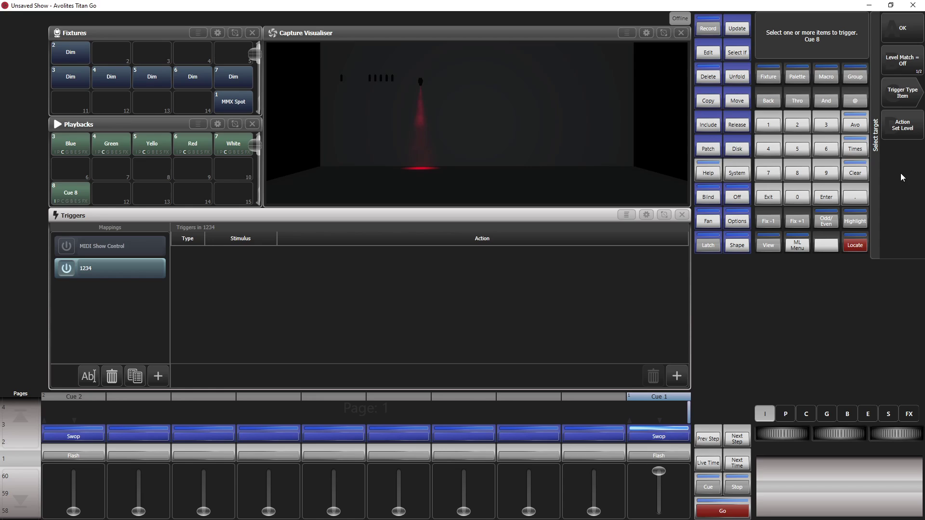
{"action": "left_click", "coordinate": [918, 28]}
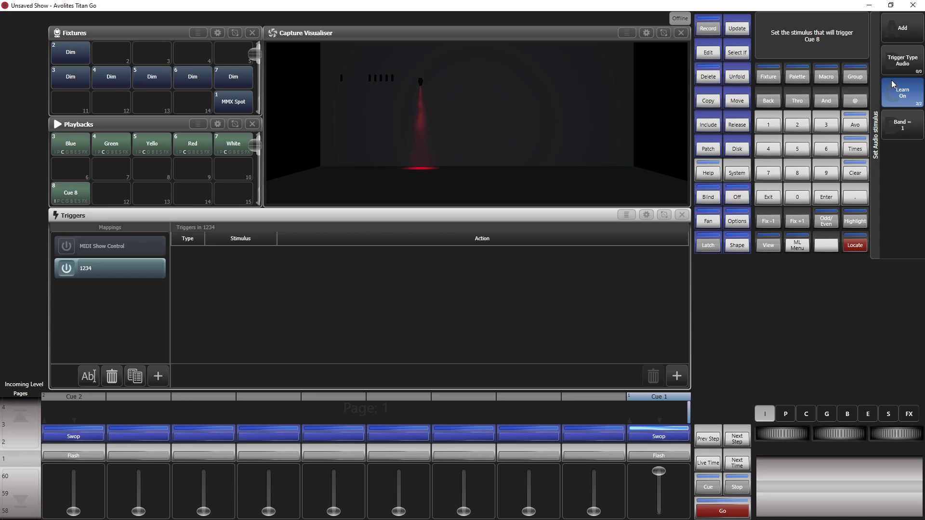
Switch the trigger source to sACN, test it with fader 1, and add trigger 1.1 for Cue 8.
{"action": "left_click", "coordinate": [899, 66]}
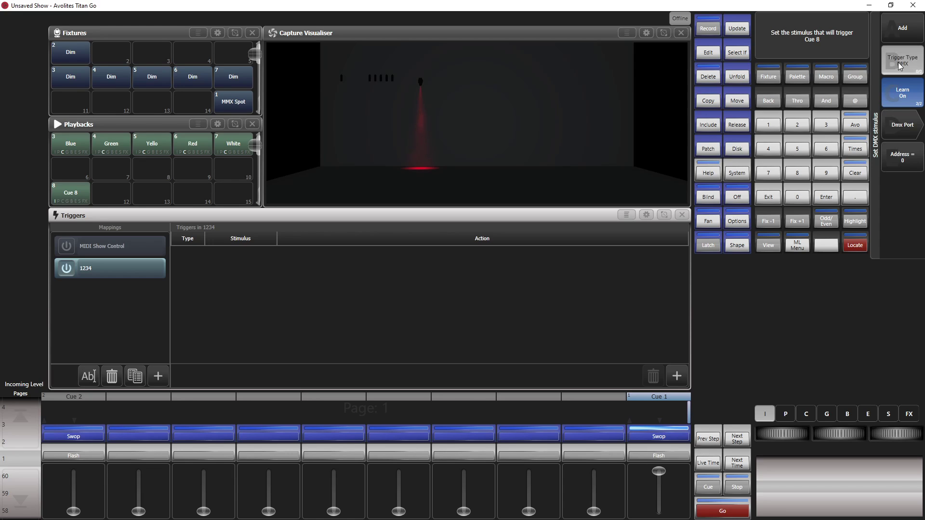
{"action": "left_click", "coordinate": [899, 64]}
{"action": "left_click", "coordinate": [899, 64]}
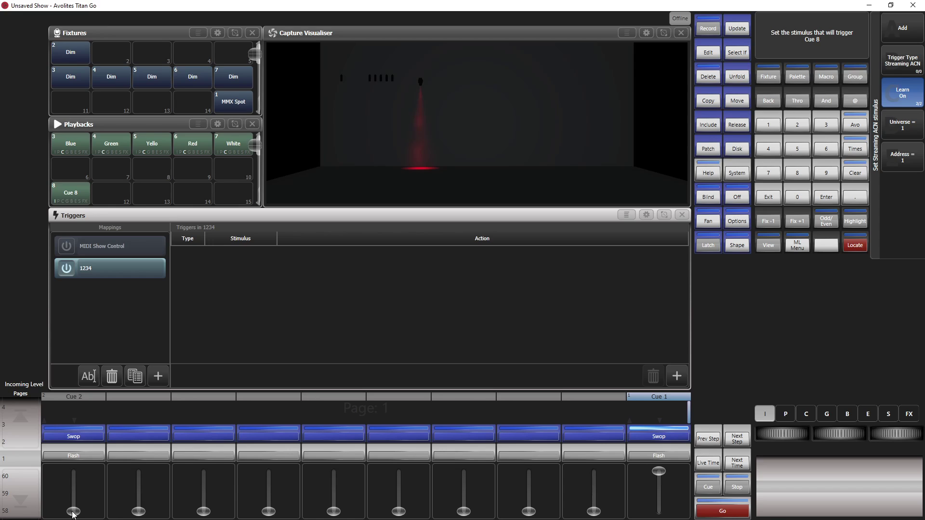
{"action": "left_click_drag", "start_coordinate": [74, 514], "coordinate": [76, 414]}
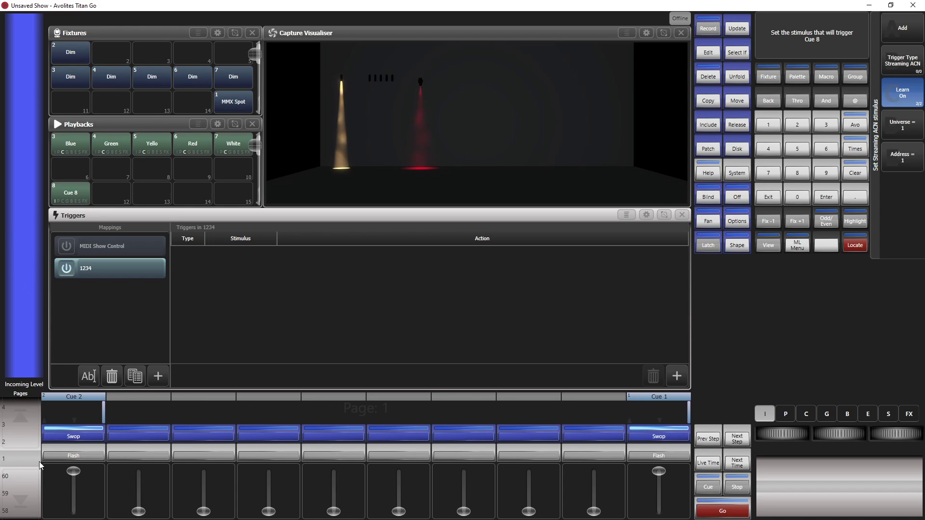
{"action": "left_click_drag", "start_coordinate": [72, 476], "coordinate": [73, 511]}
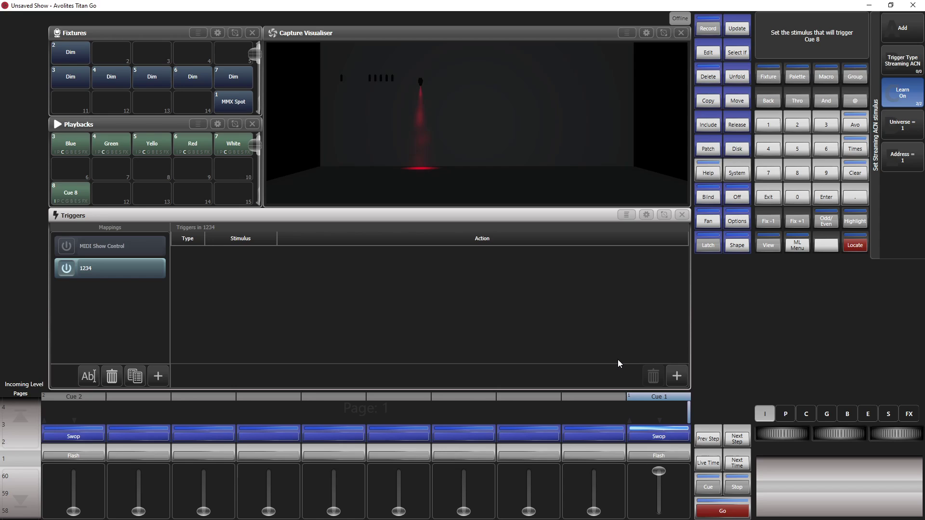
{"action": "left_click", "coordinate": [903, 28]}
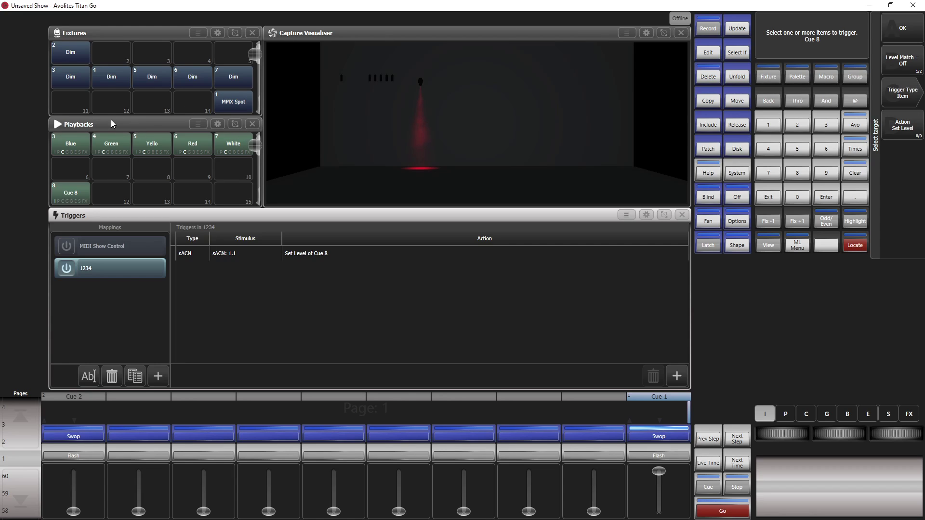
Target Cue 3 'Blue', set the sACN universe to 2, and add the trigger.
{"action": "left_click", "coordinate": [68, 145]}
{"action": "left_click", "coordinate": [915, 29]}
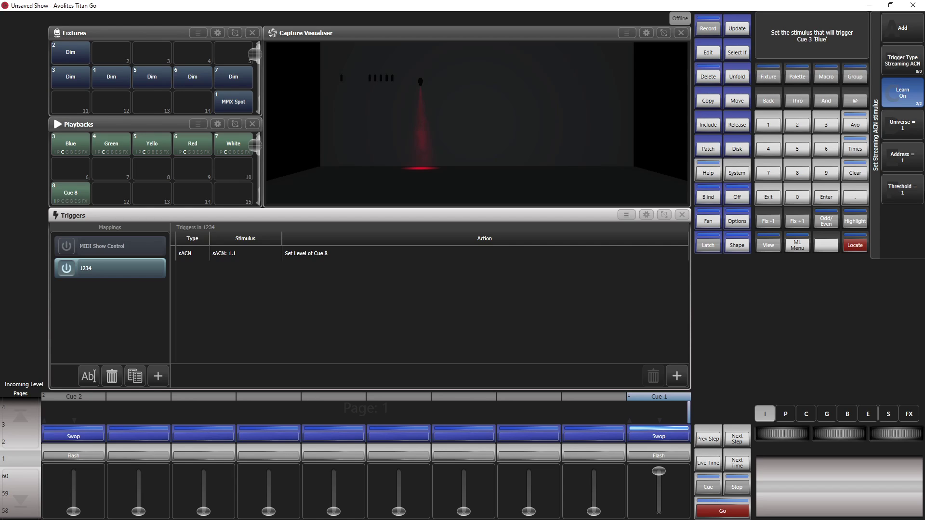
{"action": "left_click", "coordinate": [915, 134]}
{"action": "type", "text": "2"}
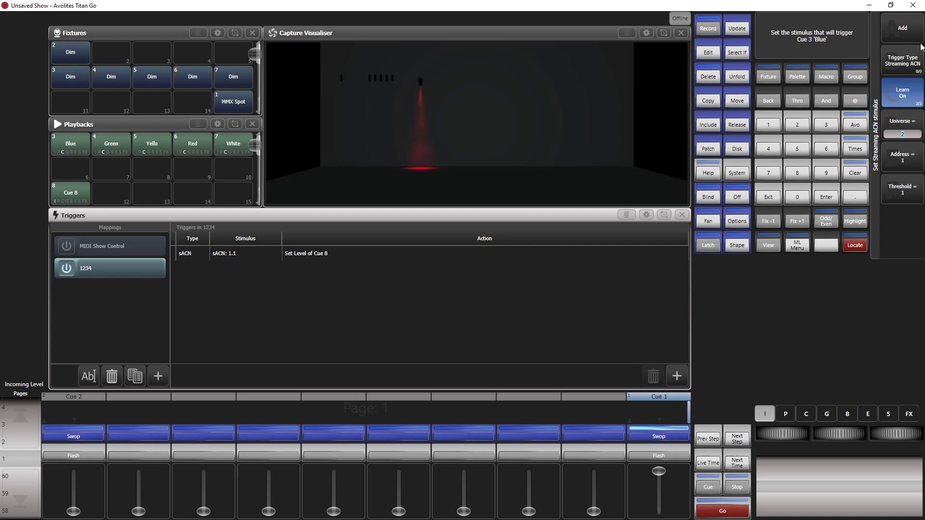
{"action": "left_click", "coordinate": [903, 29]}
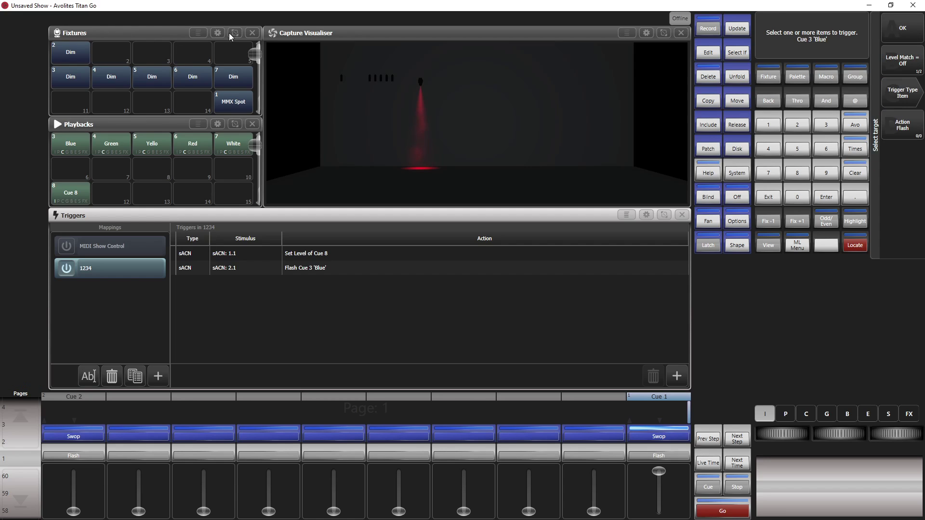
Turn off DMX Address Hide in the Fixtures window options so tiles show addresses.
{"action": "left_click", "coordinate": [203, 30]}
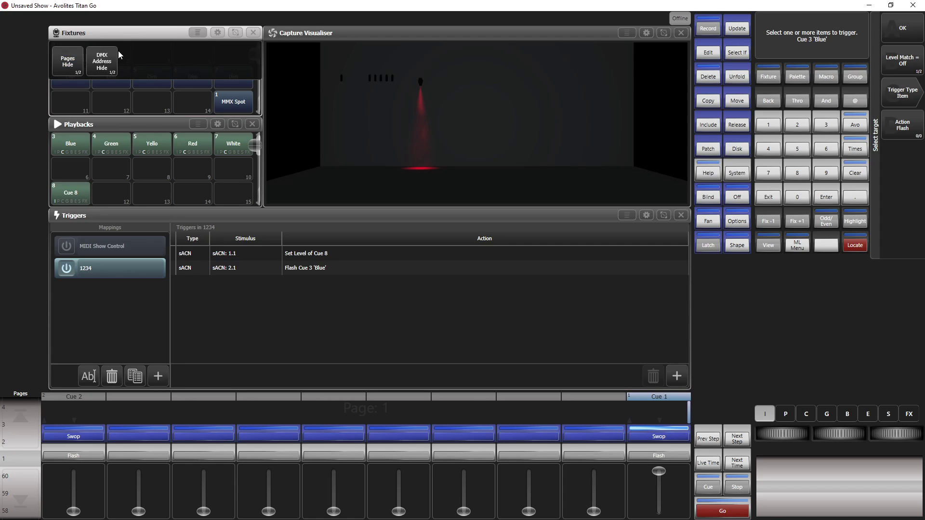
{"action": "left_click", "coordinate": [108, 59]}
{"action": "left_click", "coordinate": [199, 34]}
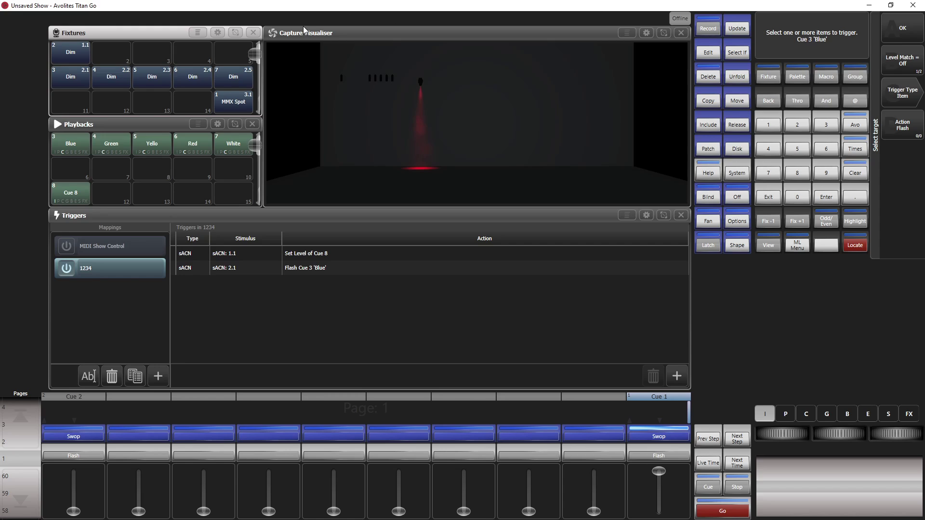
Add an sACN trigger at address 2.2 flashing Cue 4 'Green'.
{"action": "left_click", "coordinate": [120, 144]}
{"action": "left_click", "coordinate": [908, 28]}
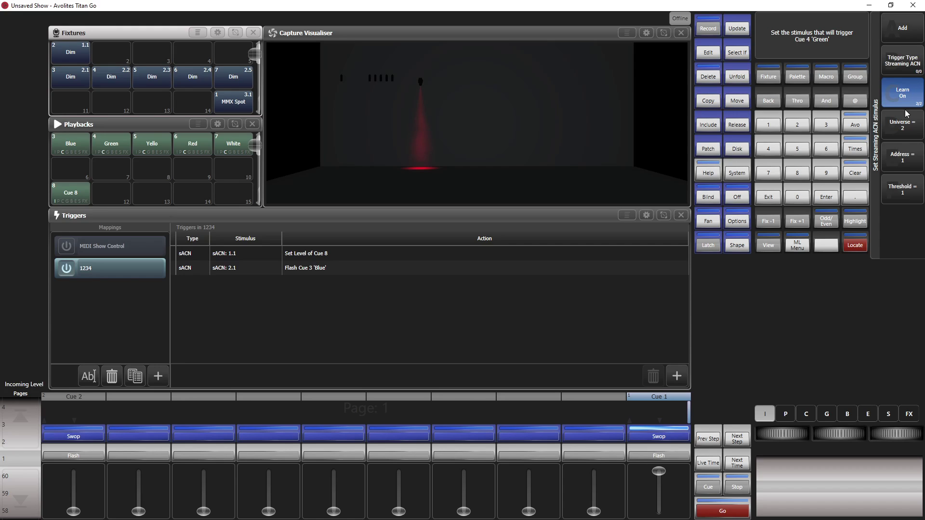
{"action": "left_click", "coordinate": [903, 164]}
{"action": "left_click", "coordinate": [903, 190]}
{"action": "left_click", "coordinate": [894, 31]}
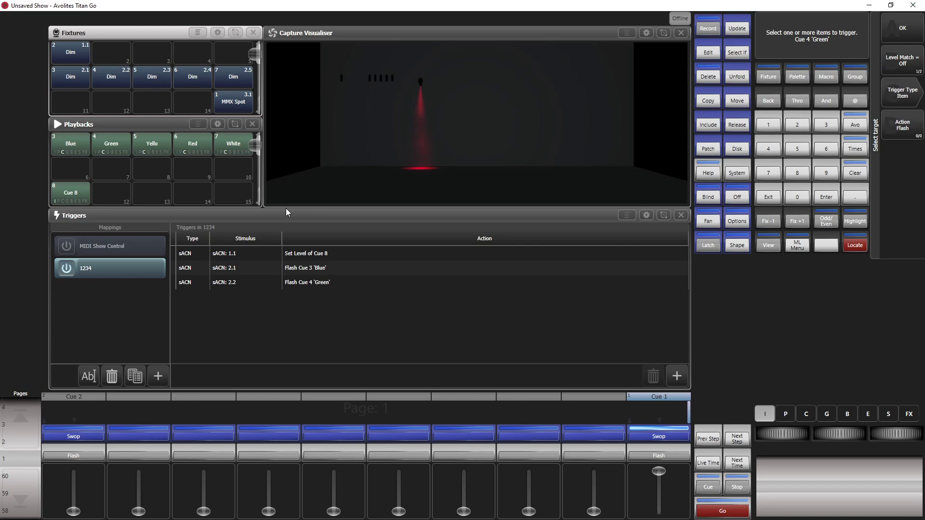
Add an sACN trigger at address 2.3, threshold 100, flashing Cue 5 'Yello'.
{"action": "left_click", "coordinate": [143, 155]}
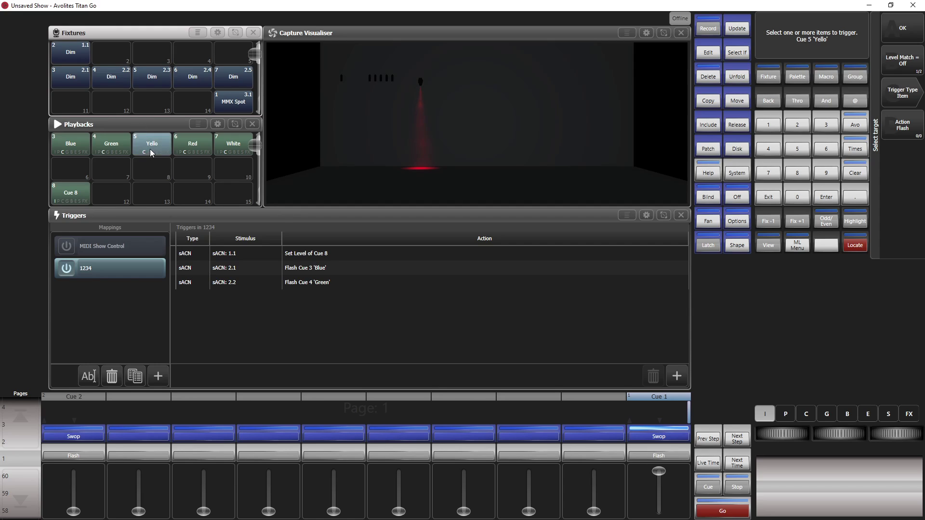
{"action": "left_click", "coordinate": [907, 40]}
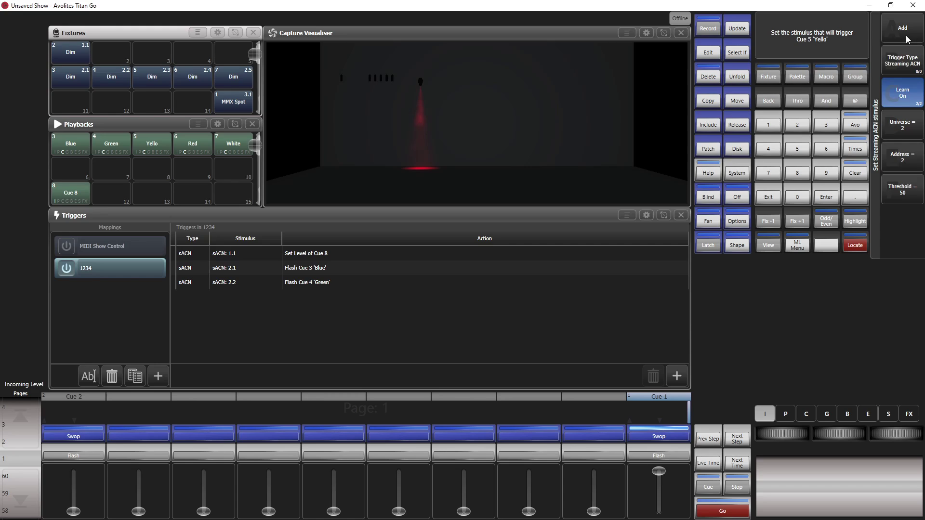
{"action": "left_click", "coordinate": [904, 163]}
{"action": "type", "text": "3"}
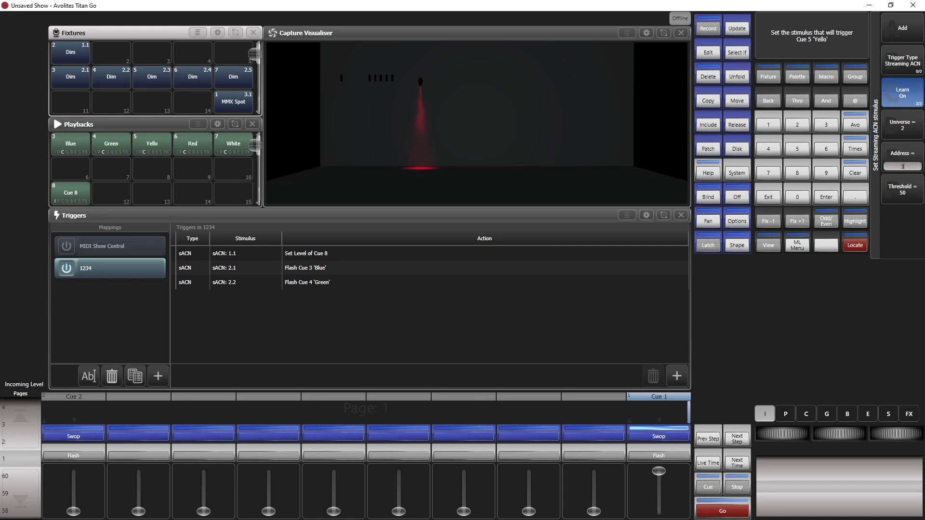
{"action": "left_click", "coordinate": [902, 188]}
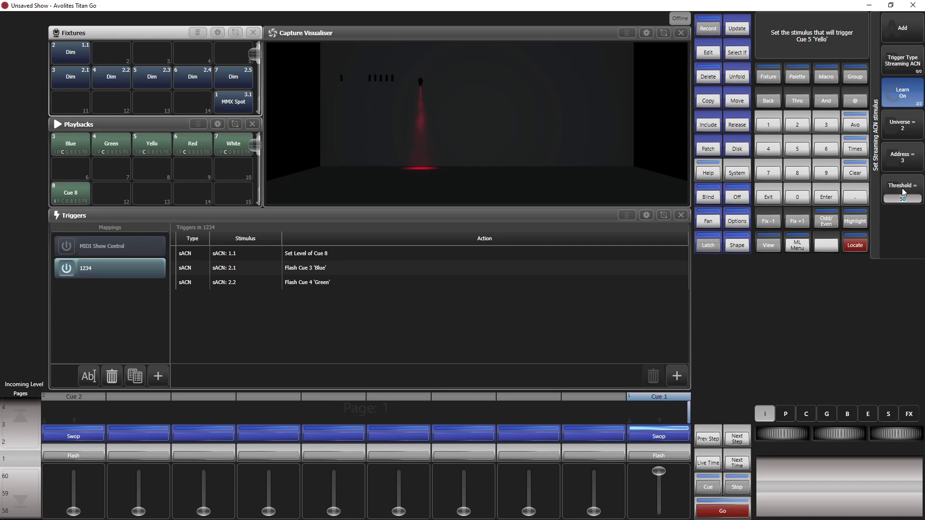
{"action": "type", "text": "100"}
{"action": "left_click", "coordinate": [911, 38]}
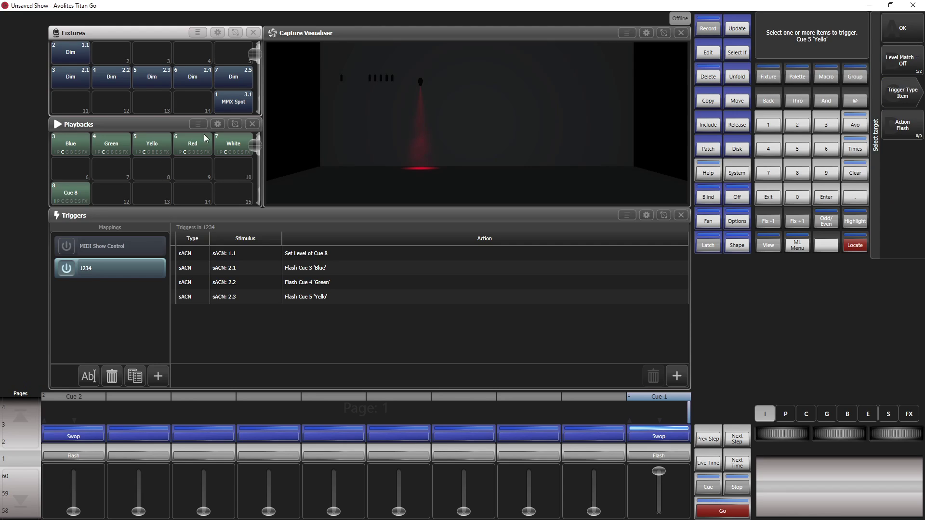
Add an sACN trigger at address 2.4, threshold 150, flashing Cue 6 'Red'.
{"action": "left_click", "coordinate": [192, 152]}
{"action": "left_click", "coordinate": [904, 28]}
{"action": "left_click", "coordinate": [909, 154]}
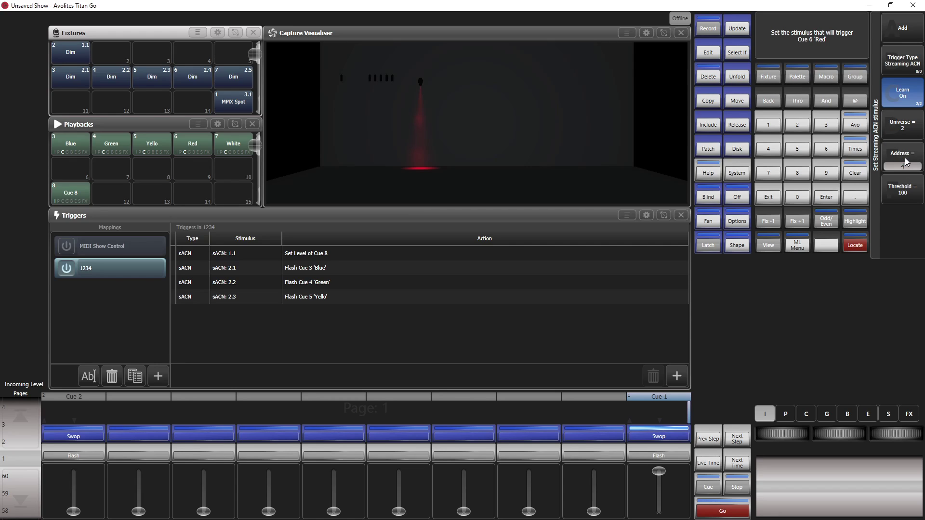
{"action": "left_click", "coordinate": [914, 198]}
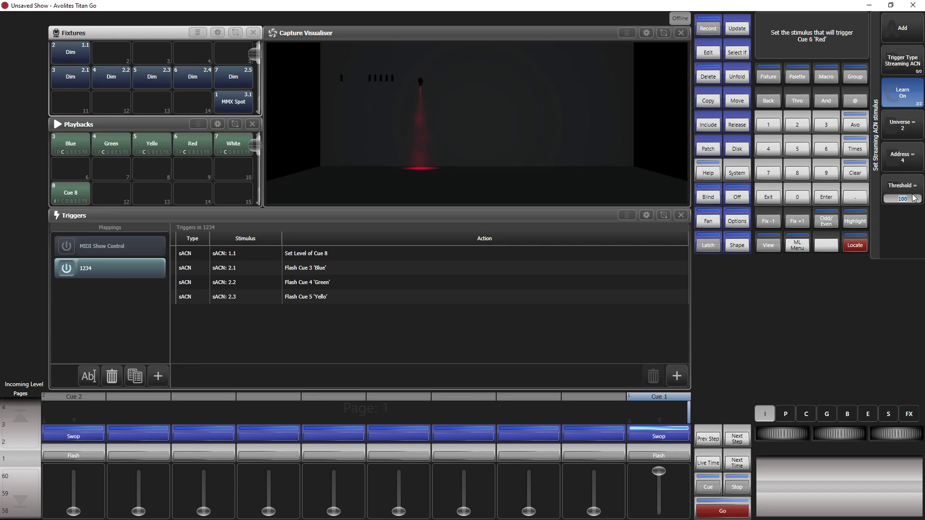
{"action": "type", "text": "150"}
{"action": "left_click", "coordinate": [910, 31]}
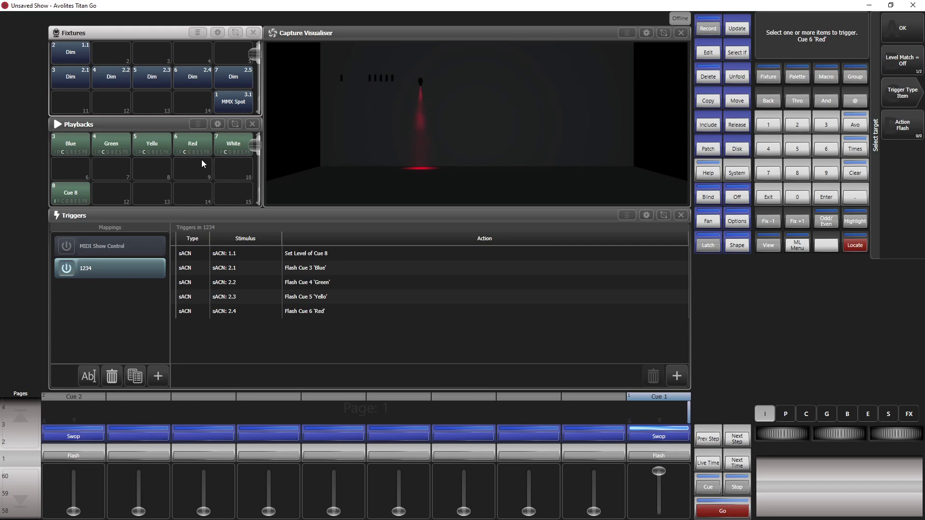
Add an sACN trigger at address 2.5, threshold 200, flashing Cue 7 'White', then exit target selection.
{"action": "left_click", "coordinate": [244, 138]}
{"action": "left_click", "coordinate": [903, 28]}
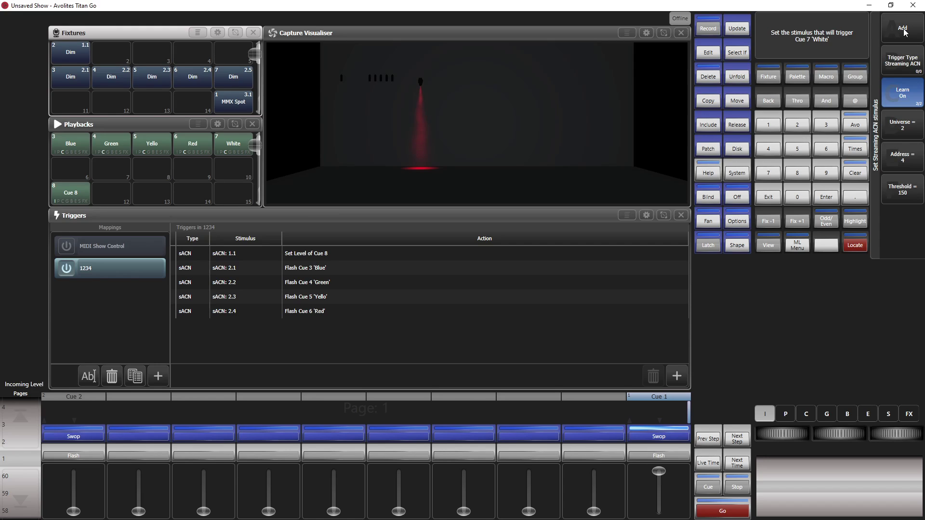
{"action": "left_click", "coordinate": [897, 157]}
{"action": "left_click", "coordinate": [908, 191]}
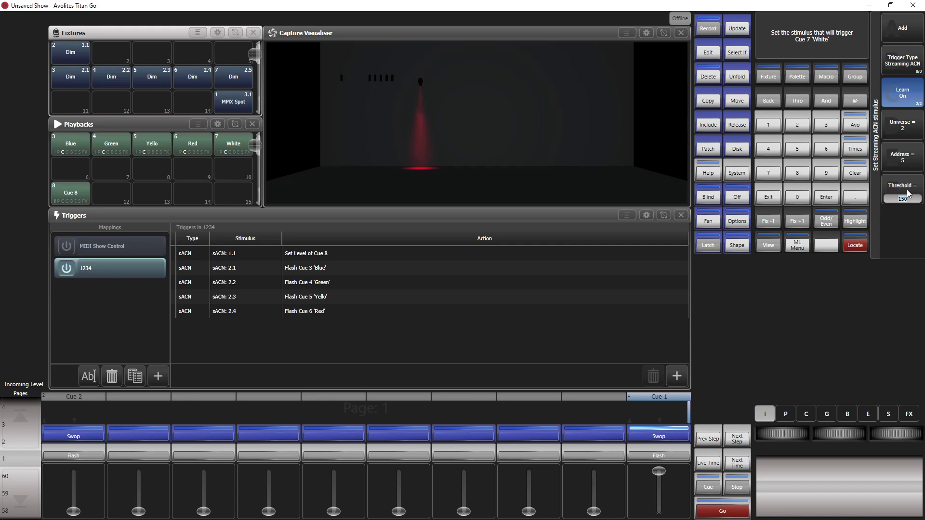
{"action": "type", "text": "200"}
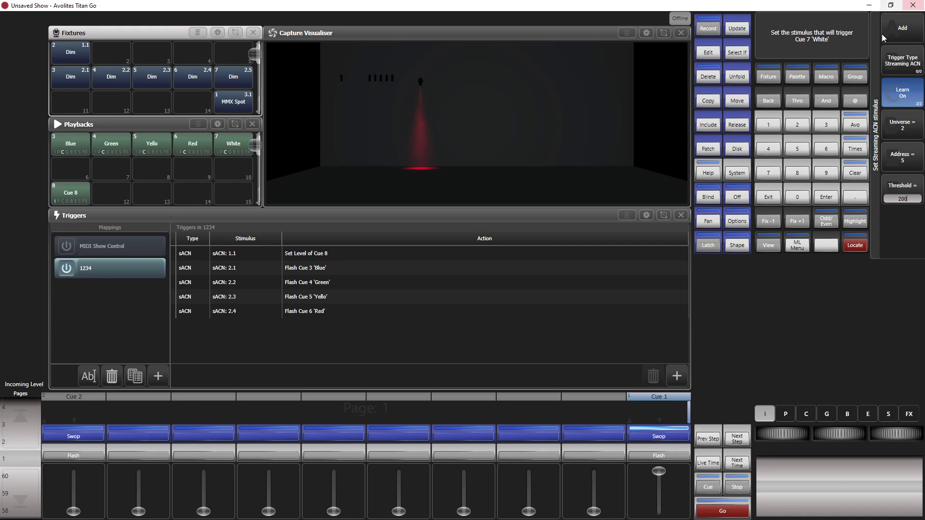
{"action": "left_click", "coordinate": [884, 31]}
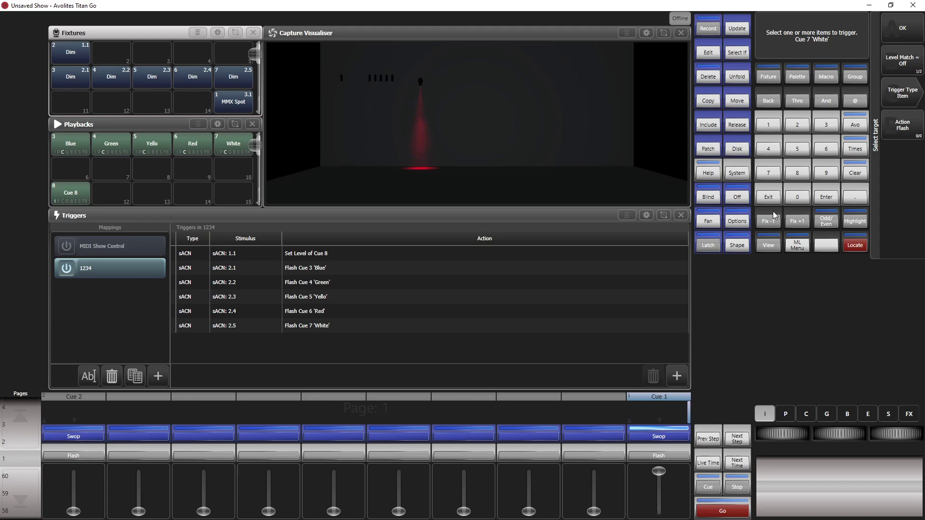
{"action": "left_click", "coordinate": [763, 201]}
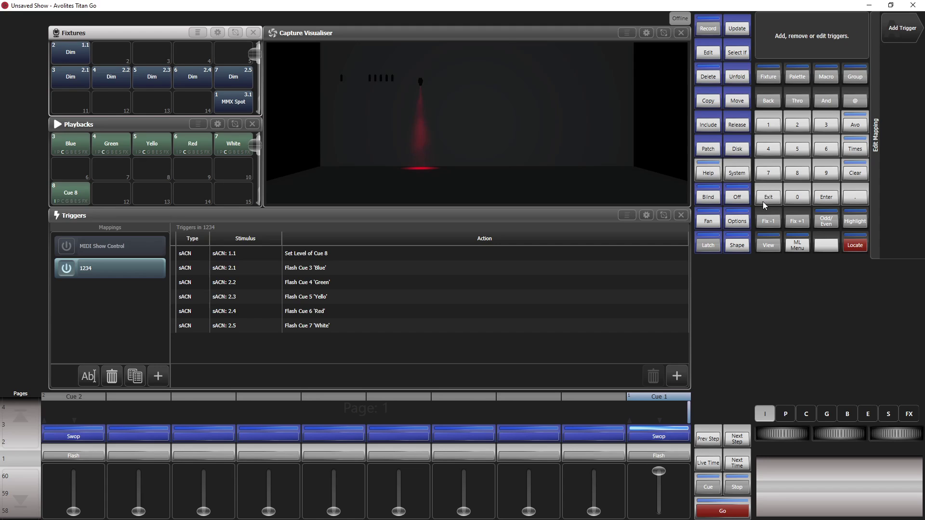
Close the Triggers window, reopen it via System > Triggers to check the mappings, then close it.
{"action": "left_click", "coordinate": [763, 202]}
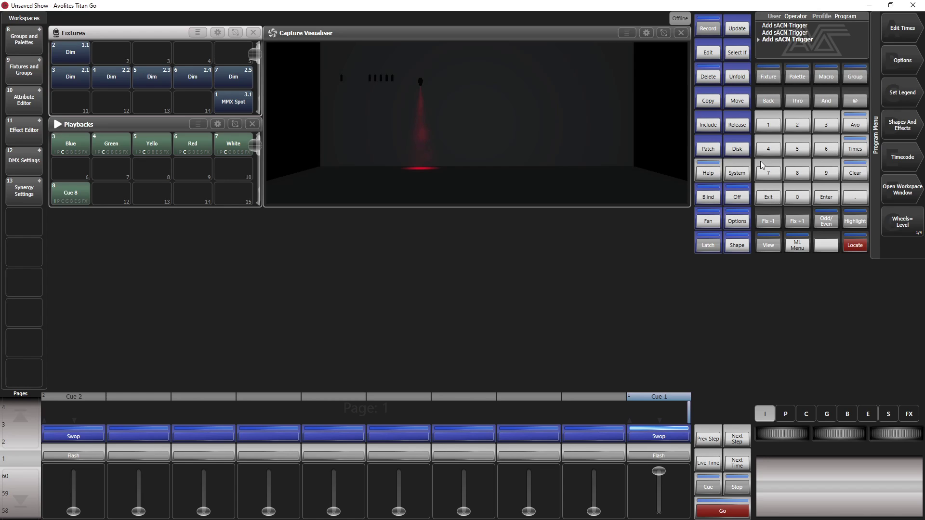
{"action": "left_click", "coordinate": [736, 173]}
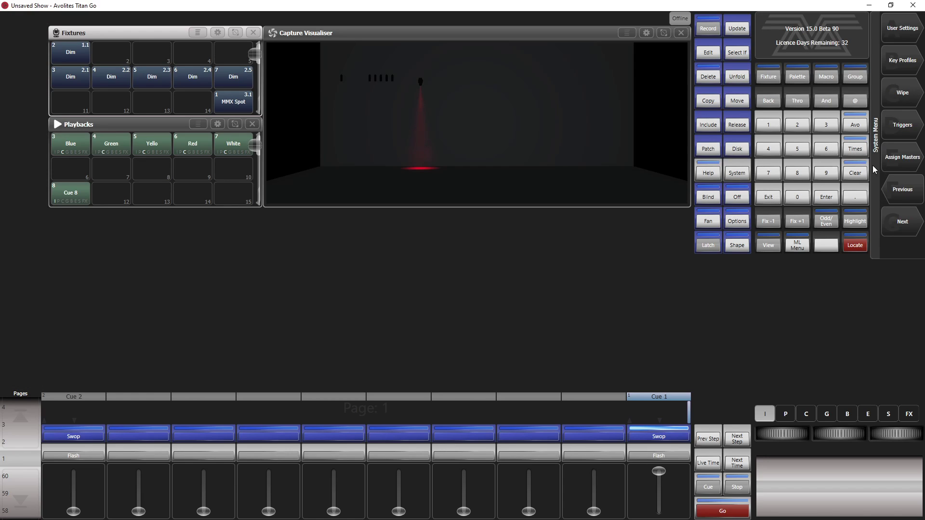
{"action": "left_click", "coordinate": [900, 129]}
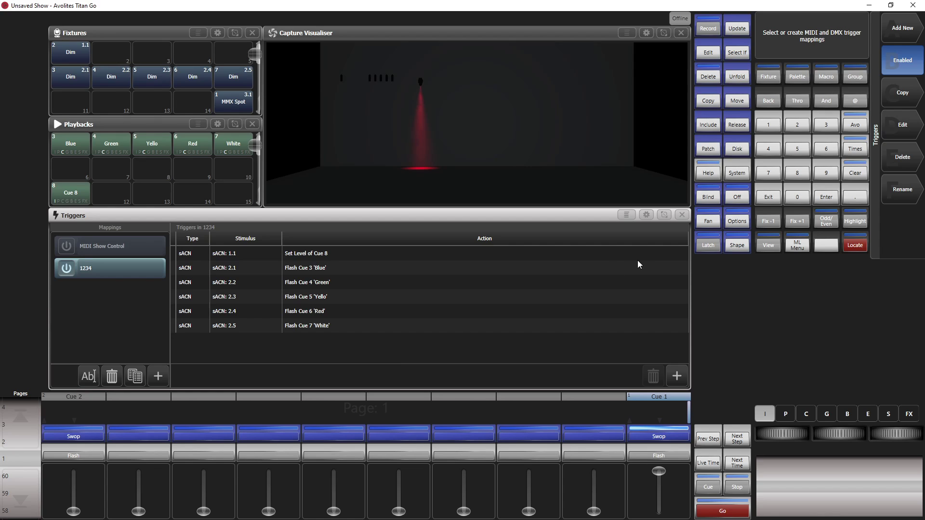
{"action": "left_click", "coordinate": [769, 198]}
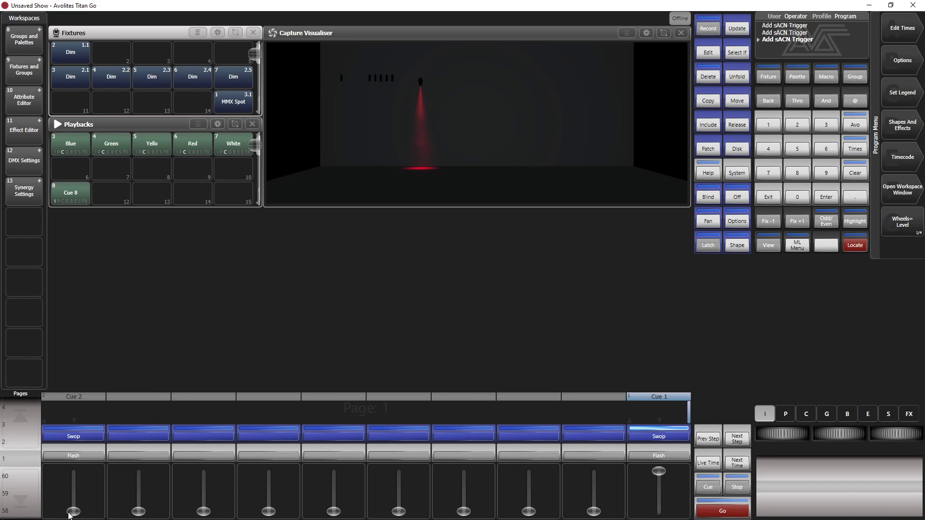
Raise fader 1 to test the triggers, then select all the dimmer fixtures.
{"action": "mouse_move", "coordinate": [69, 516]}
{"action": "left_mouse_down"}
{"action": "mouse_move", "coordinate": [71, 460]}
{"action": "mouse_move", "coordinate": [71, 504]}
{"action": "left_mouse_up"}
{"action": "left_click", "coordinate": [70, 47]}
{"action": "left_click", "coordinate": [70, 46]}
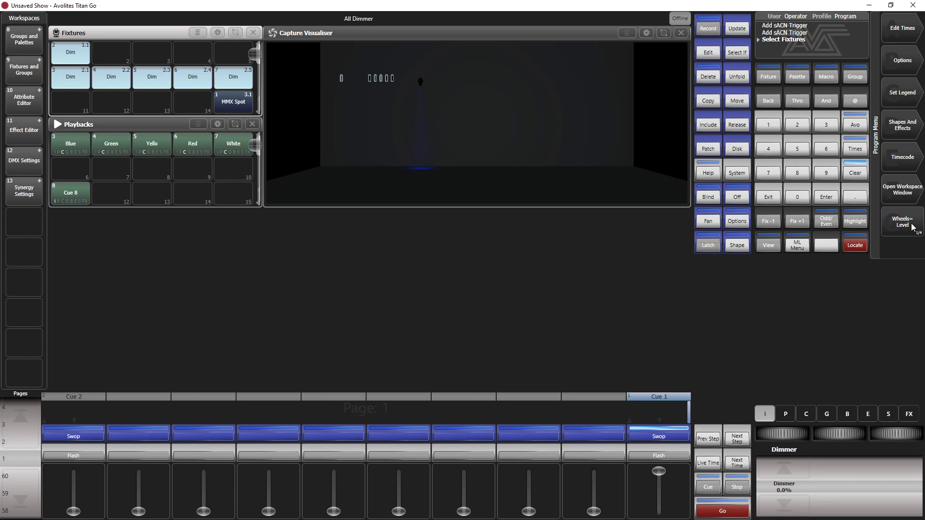
Move the dimmers to visualiser Position Z −17.50 m, then clear the programmer.
{"action": "left_click", "coordinate": [893, 215]}
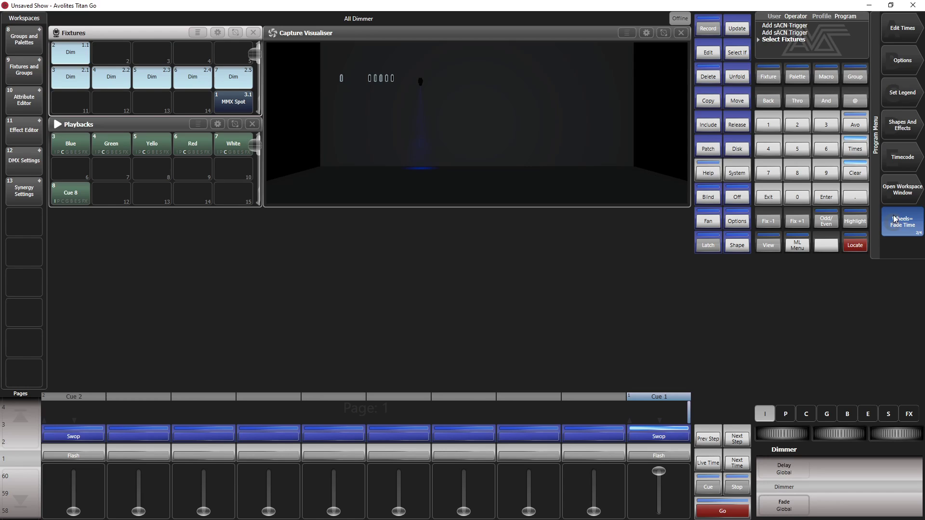
{"action": "left_click", "coordinate": [894, 215]}
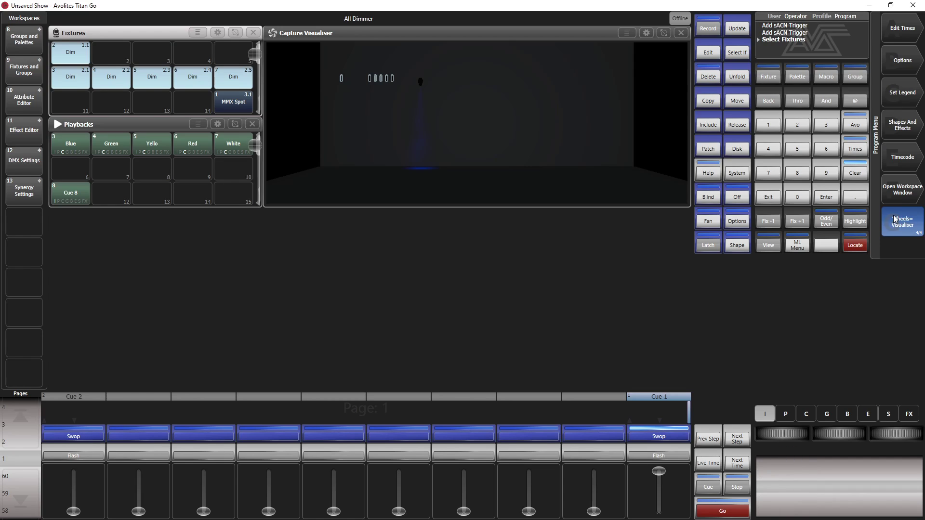
{"action": "left_click", "coordinate": [785, 413]}
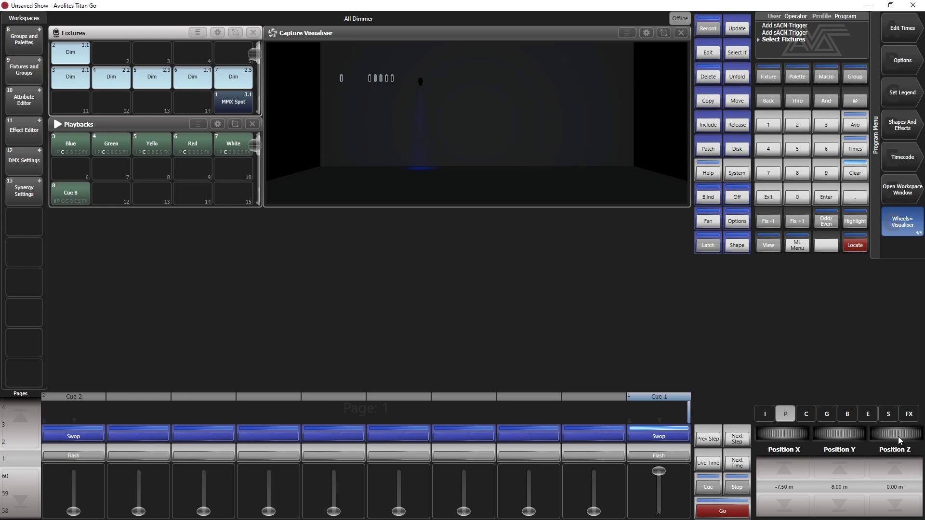
{"action": "left_click_drag", "start_coordinate": [900, 436], "coordinate": [858, 436]}
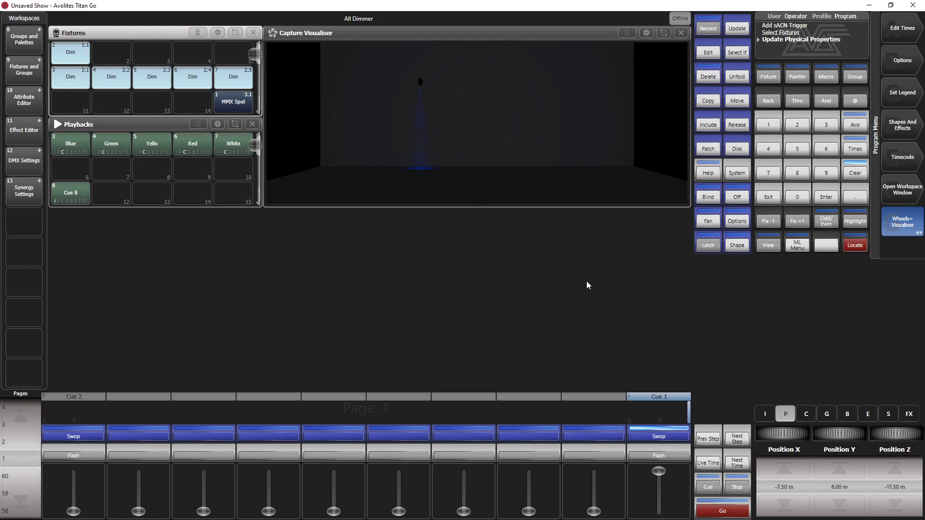
{"action": "left_click", "coordinate": [910, 226]}
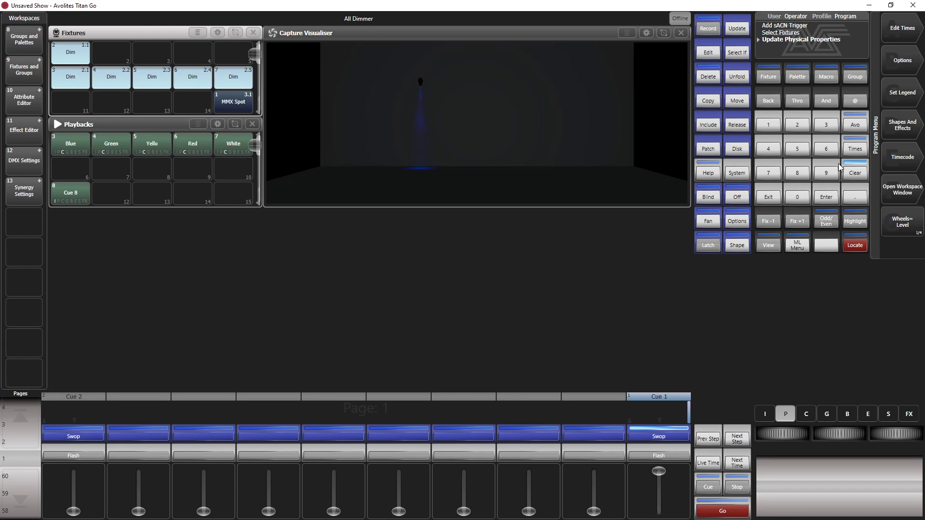
{"action": "left_click", "coordinate": [860, 173]}
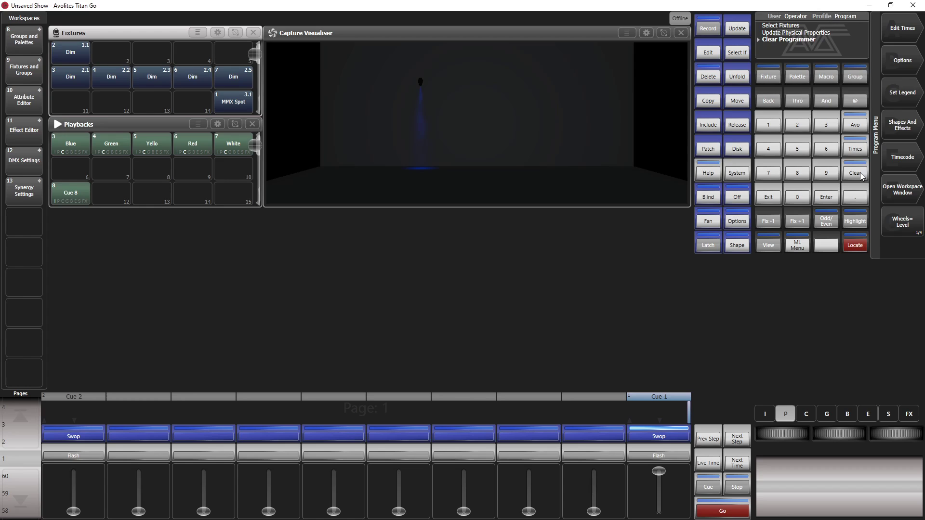
Add a Virtual Faders window set to 5 Faders, with Blue Button, Grey Button and Pages hidden.
{"action": "left_click", "coordinate": [911, 195]}
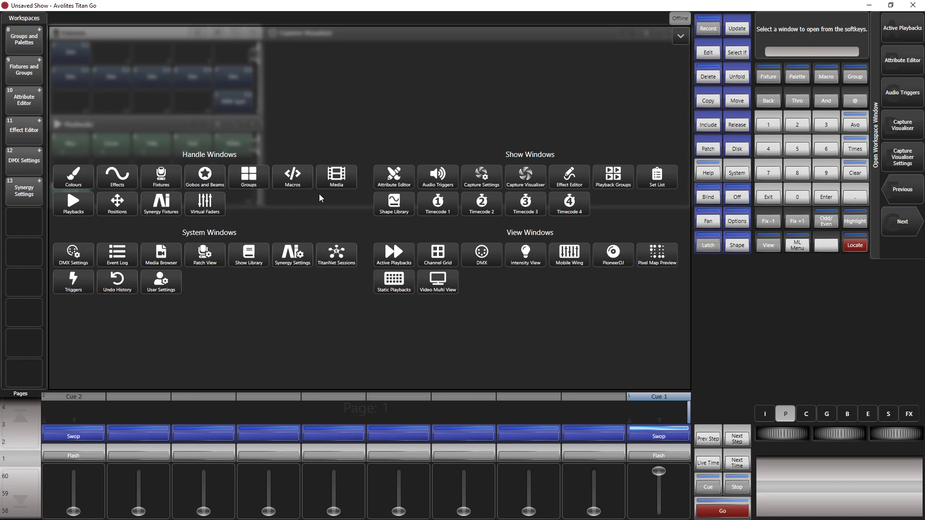
{"action": "left_click", "coordinate": [214, 207]}
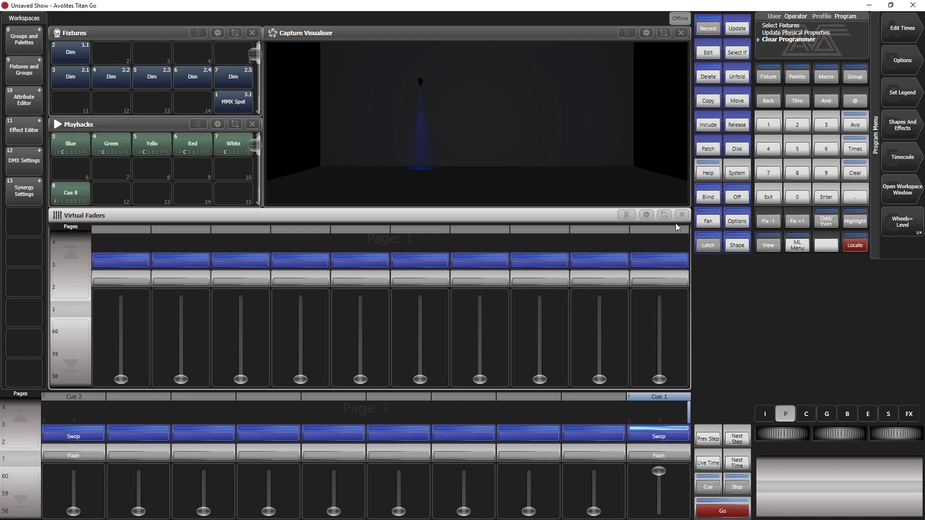
{"action": "left_click", "coordinate": [647, 215]}
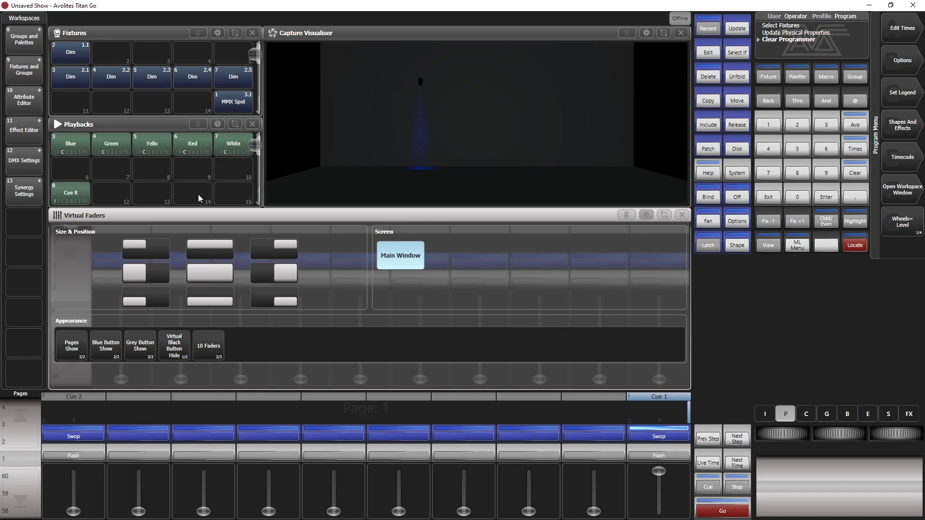
{"action": "left_click", "coordinate": [105, 346]}
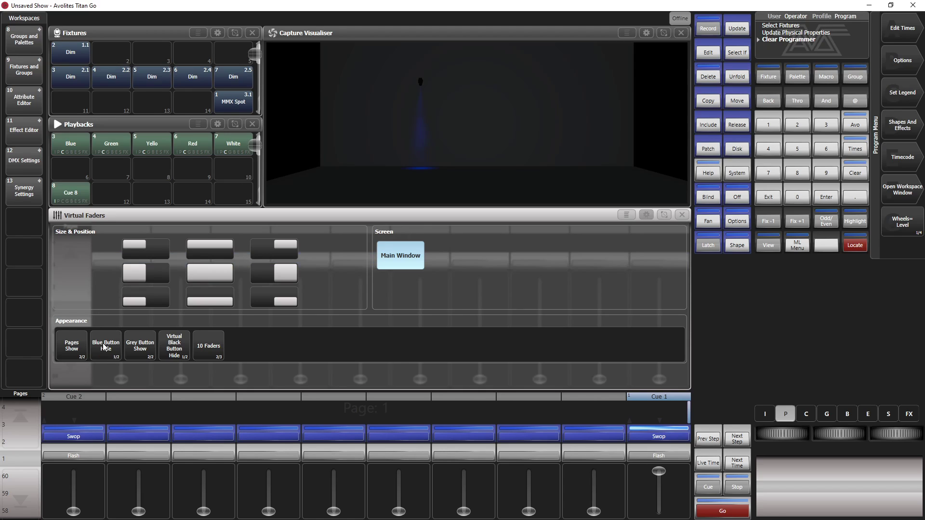
{"action": "left_click", "coordinate": [135, 348]}
{"action": "left_click", "coordinate": [76, 355]}
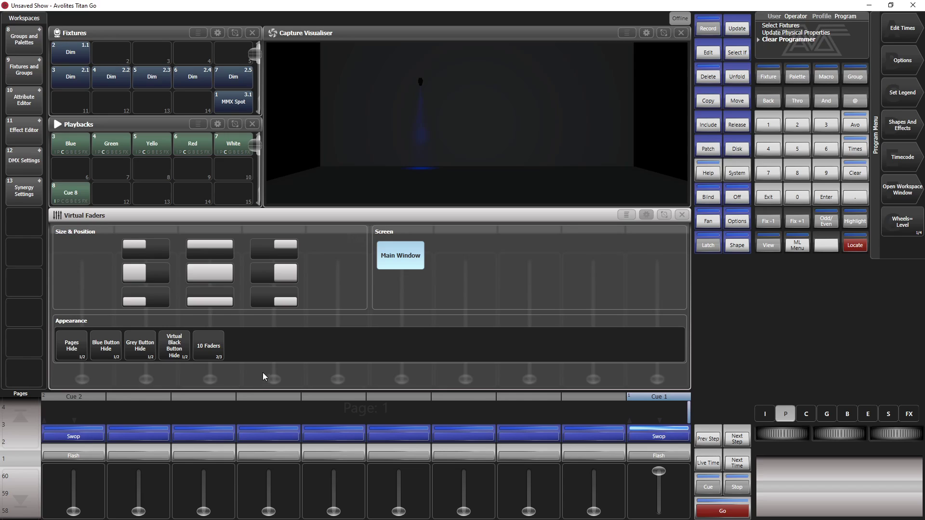
{"action": "left_click", "coordinate": [210, 349]}
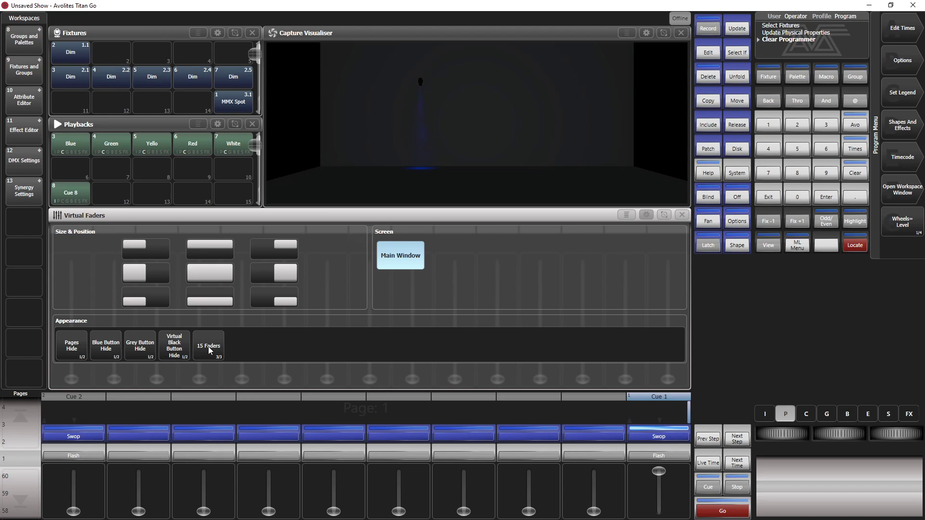
{"action": "left_click", "coordinate": [209, 349]}
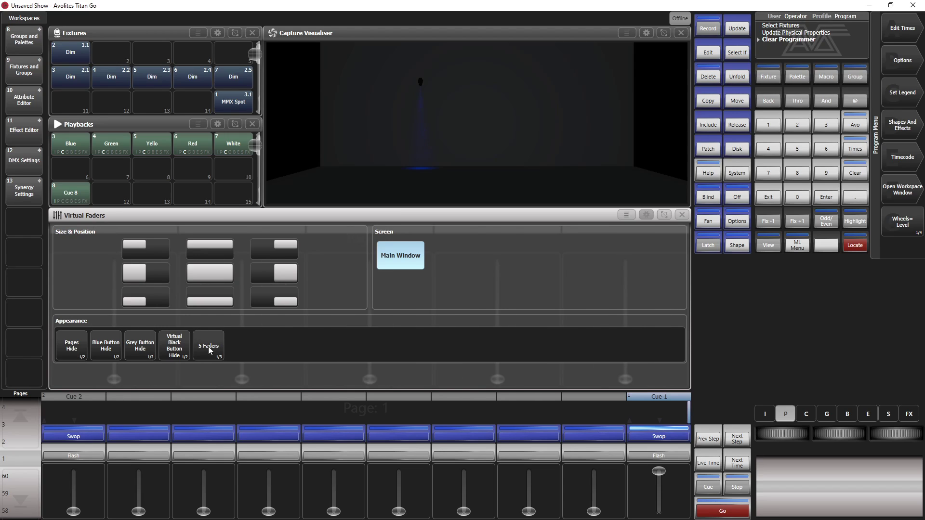
{"action": "left_click", "coordinate": [647, 214]}
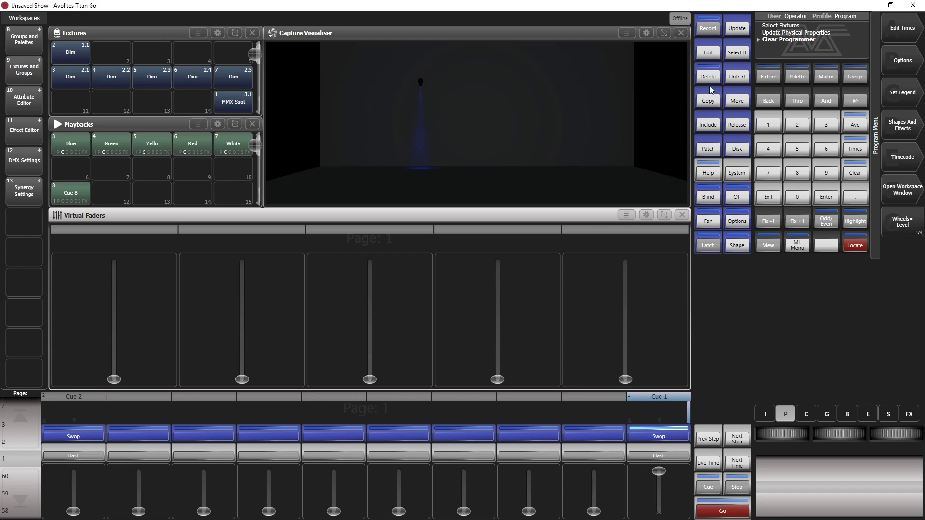
Move Cue 2 onto the first virtual fader and sweep it to check the blue, green and yellow colour steps.
{"action": "left_click", "coordinate": [733, 103]}
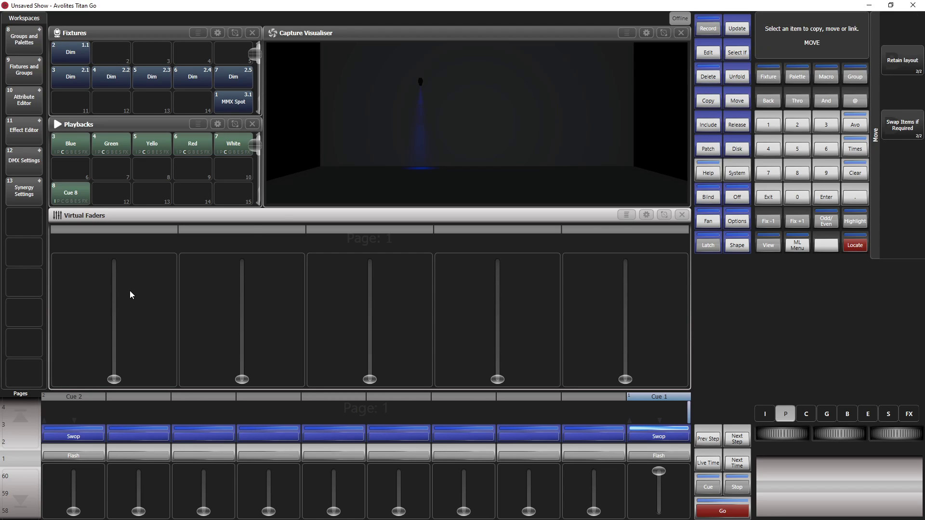
{"action": "left_click", "coordinate": [82, 398]}
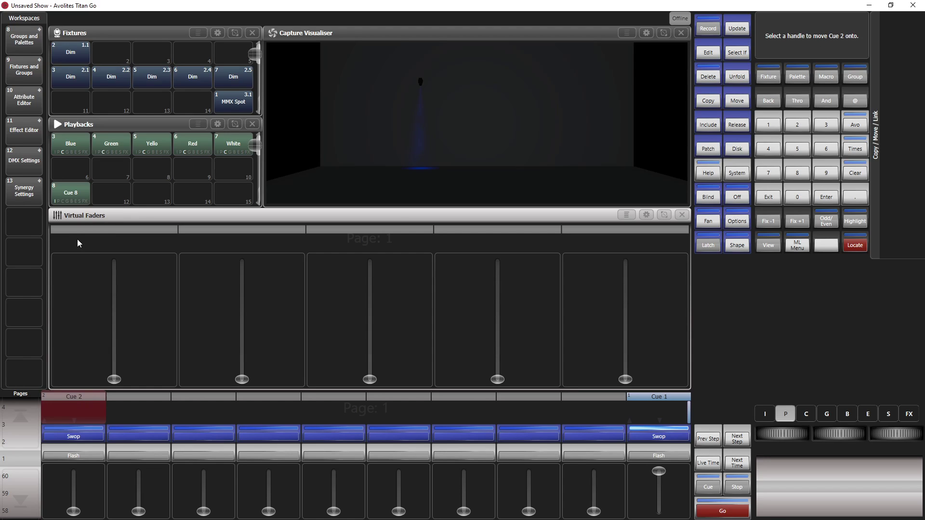
{"action": "left_click", "coordinate": [98, 232]}
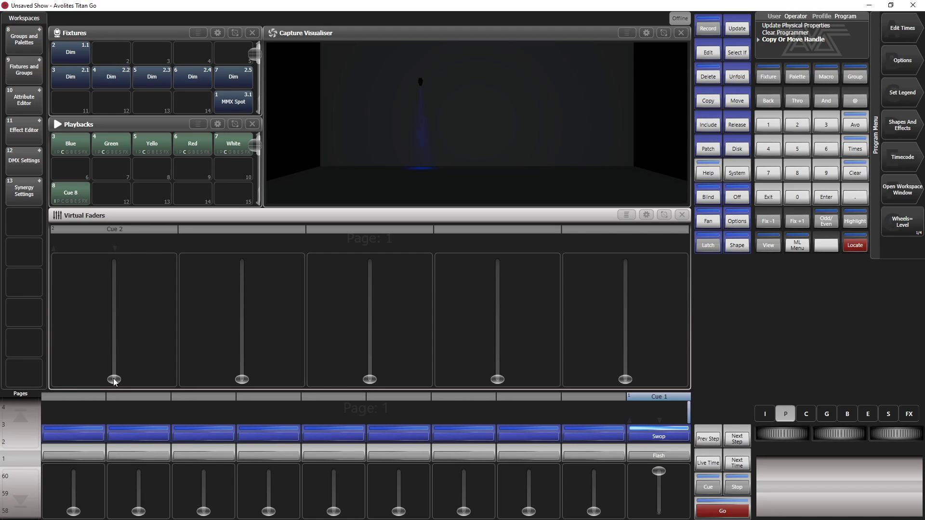
{"action": "left_click_drag", "start_coordinate": [114, 381], "coordinate": [116, 354]}
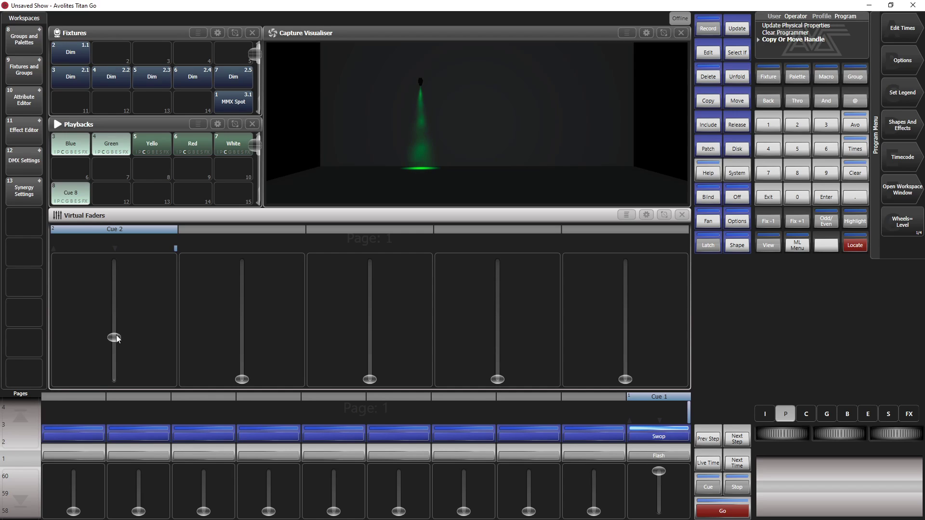
{"action": "left_click_drag", "start_coordinate": [117, 337], "coordinate": [108, 385]}
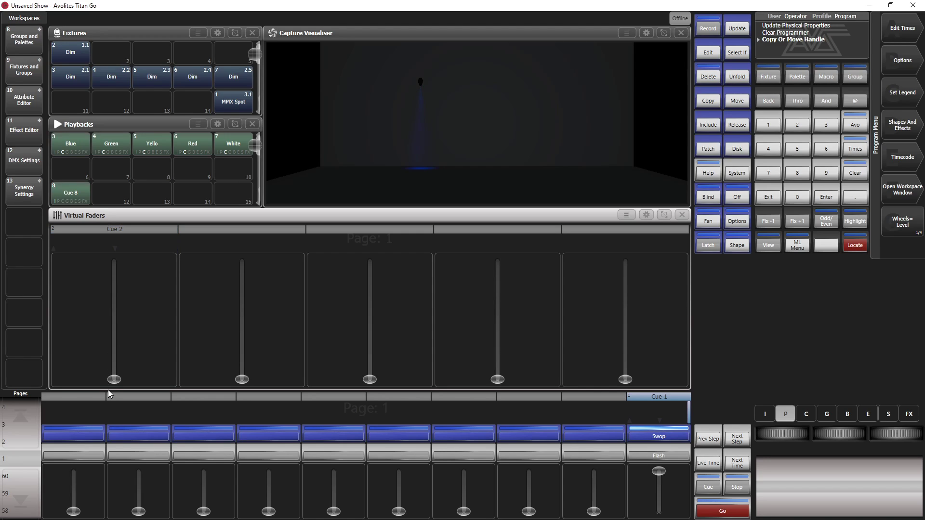